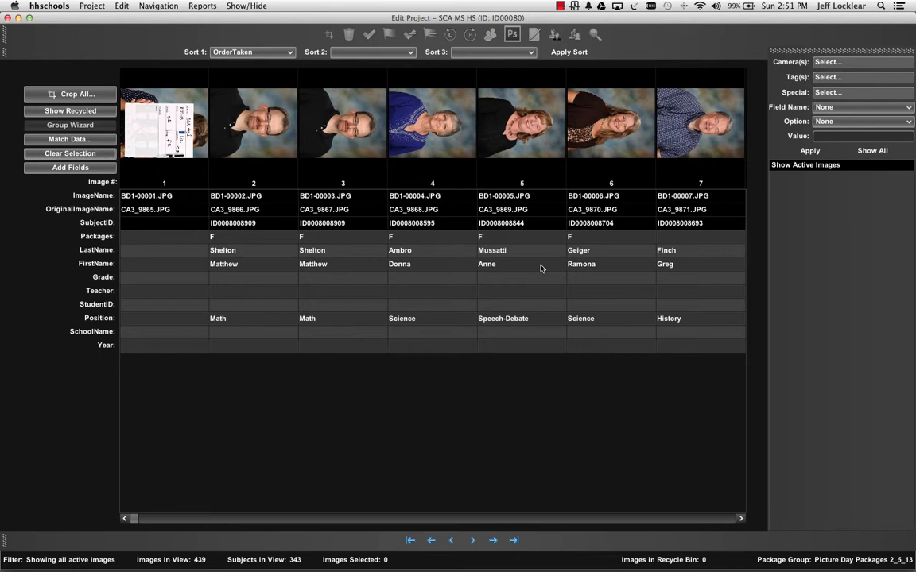
Rotate all images in the project to the left so the portraits stand upright, and clear the image selection
{"action": "key", "text": "super+a"}
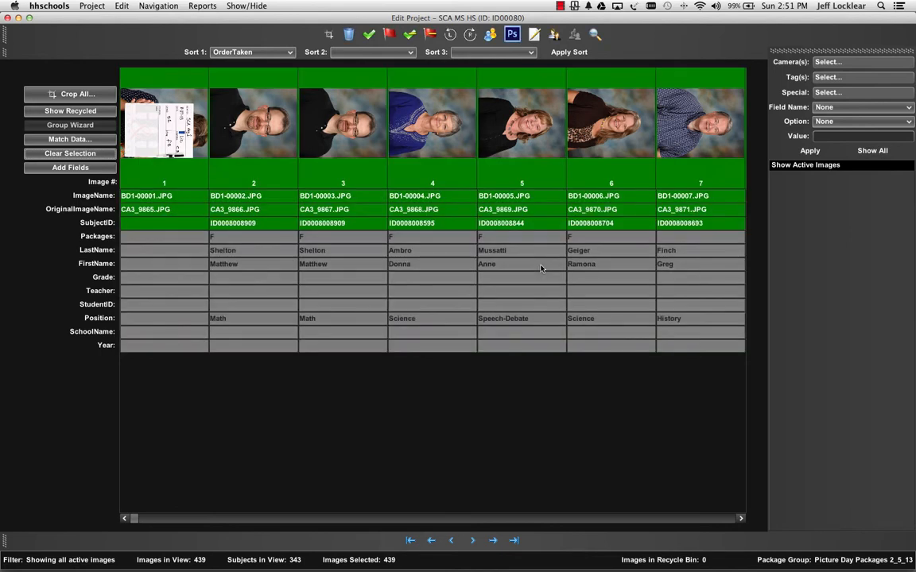
{"action": "left_click", "coordinate": [449, 34]}
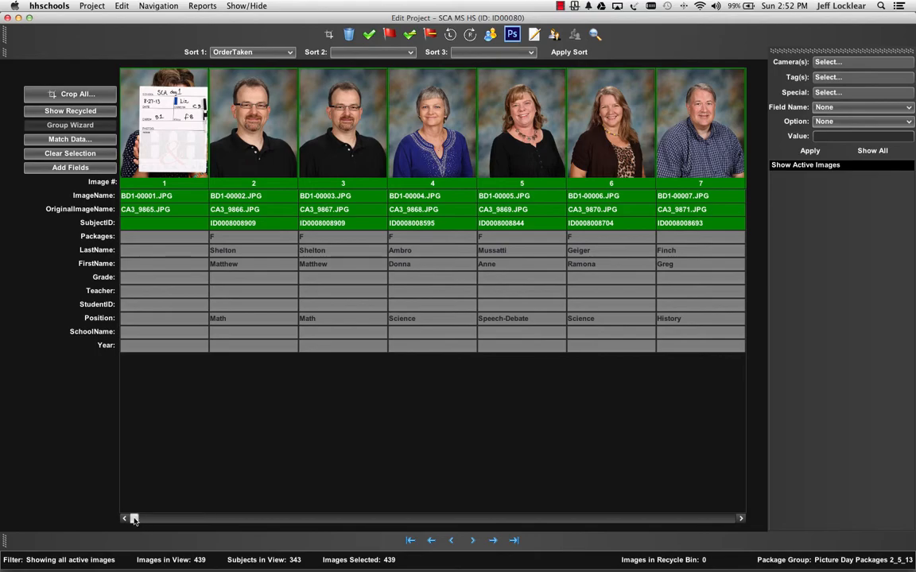
{"action": "mouse_move", "coordinate": [133, 519]}
{"action": "left_mouse_down"}
{"action": "mouse_move", "coordinate": [307, 519]}
{"action": "mouse_move", "coordinate": [133, 523]}
{"action": "left_mouse_up"}
{"action": "left_click", "coordinate": [71, 153]}
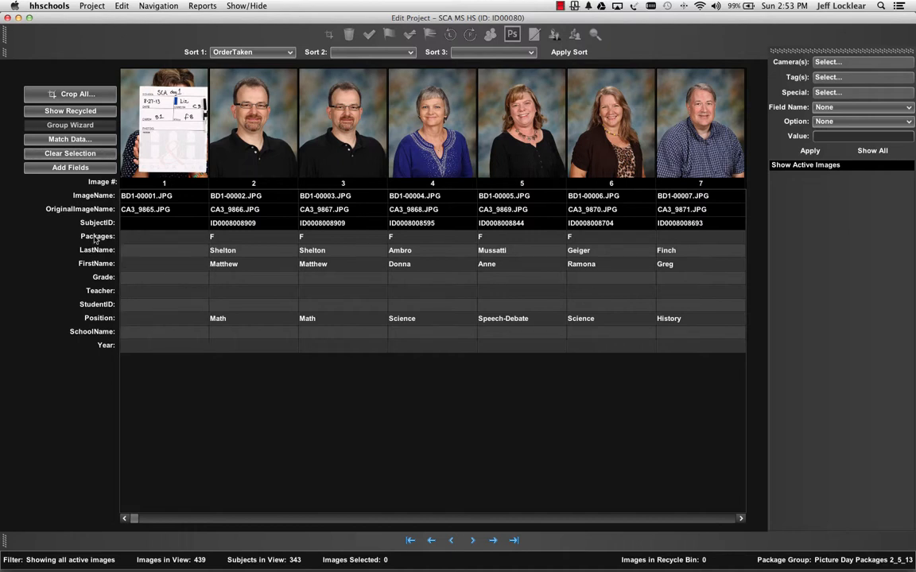
{"action": "mouse_move", "coordinate": [94, 239]}
{"action": "left_mouse_down"}
{"action": "mouse_move", "coordinate": [104, 289]}
{"action": "mouse_move", "coordinate": [96, 239]}
{"action": "left_mouse_up"}
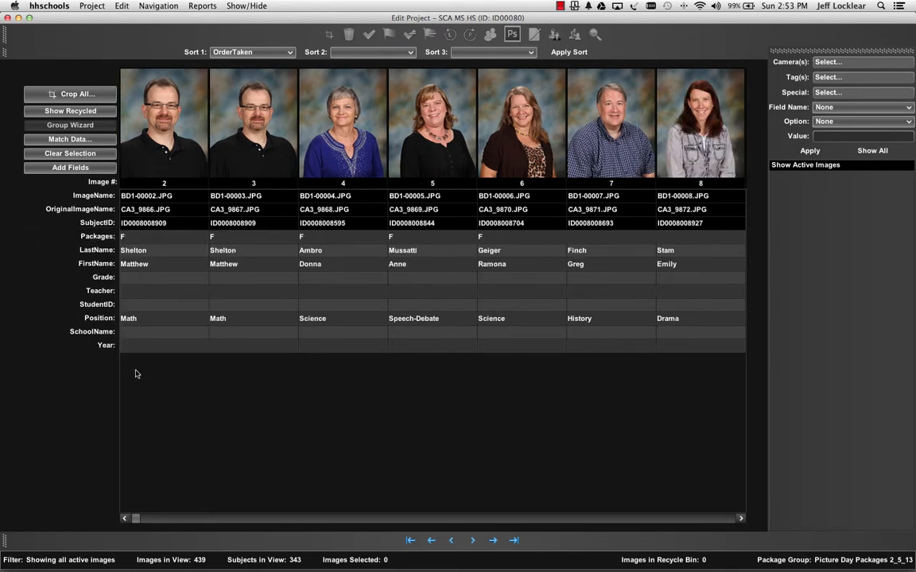
Hide the Year field and rename the SchoolName field to Age
{"action": "right_click", "coordinate": [102, 346]}
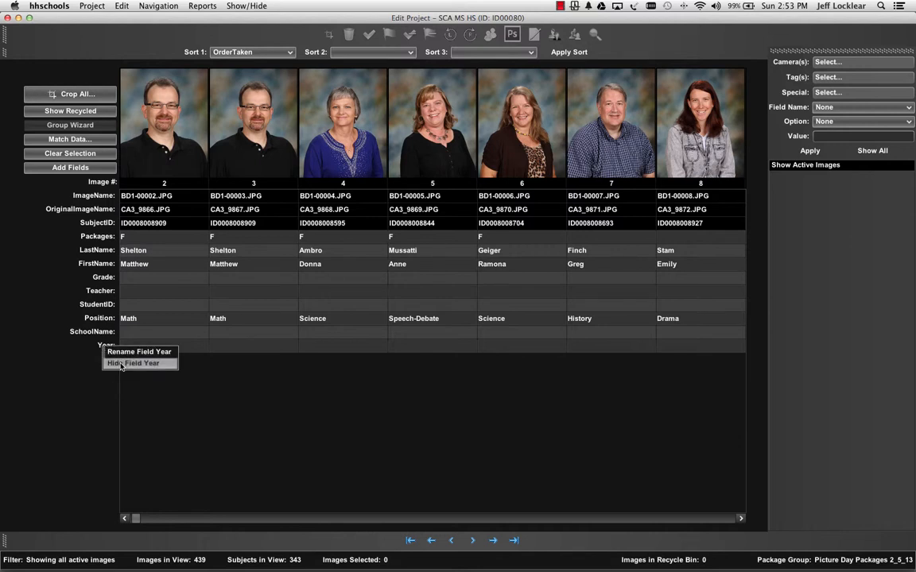
{"action": "left_click", "coordinate": [121, 364]}
{"action": "right_click", "coordinate": [92, 334]}
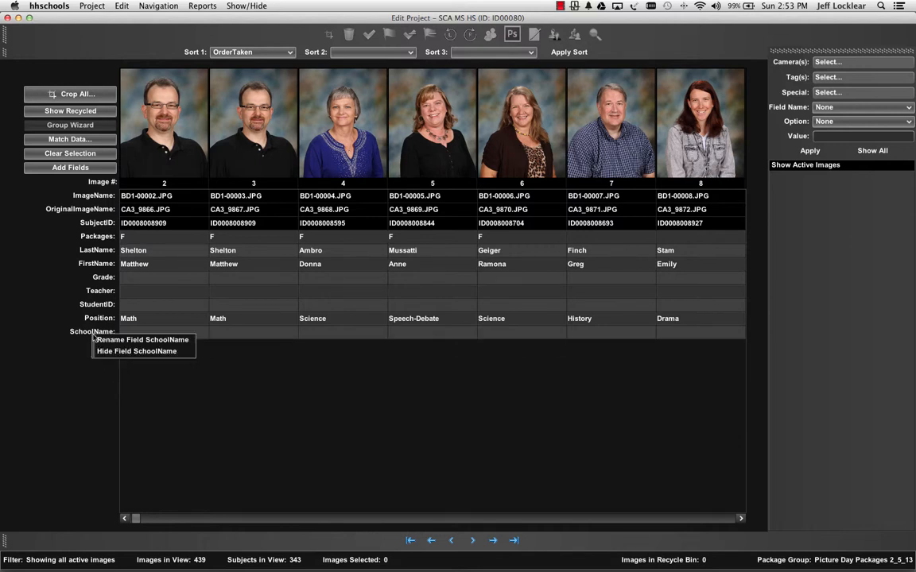
{"action": "left_click", "coordinate": [99, 341]}
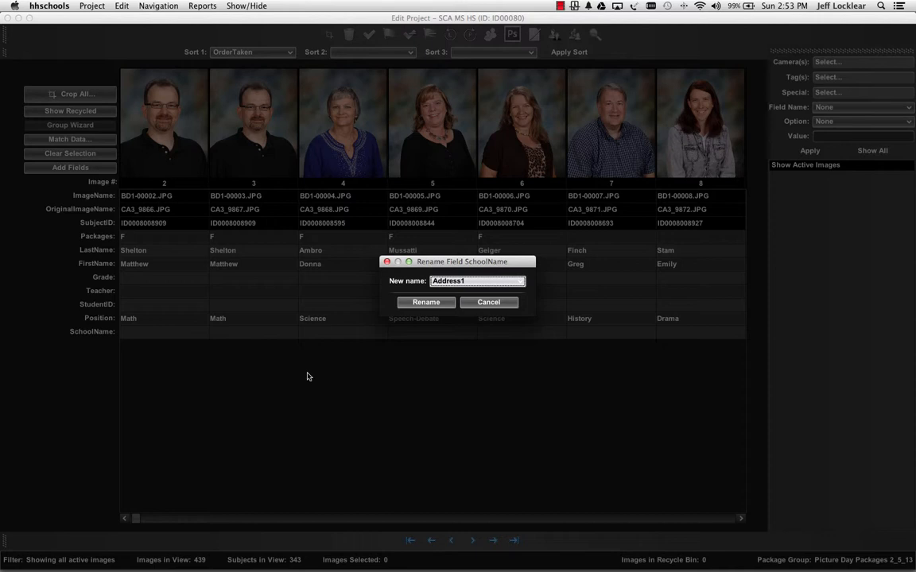
{"action": "left_click", "coordinate": [478, 281]}
{"action": "left_click", "coordinate": [470, 314]}
{"action": "left_click", "coordinate": [442, 303]}
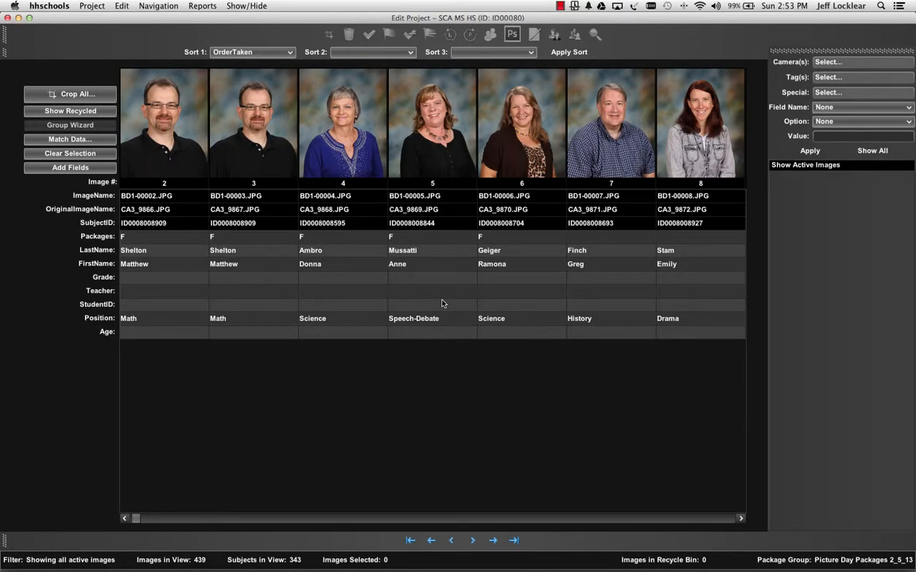
Rename the Age field back to SchoolName
{"action": "right_click", "coordinate": [103, 332]}
{"action": "left_click", "coordinate": [112, 337]}
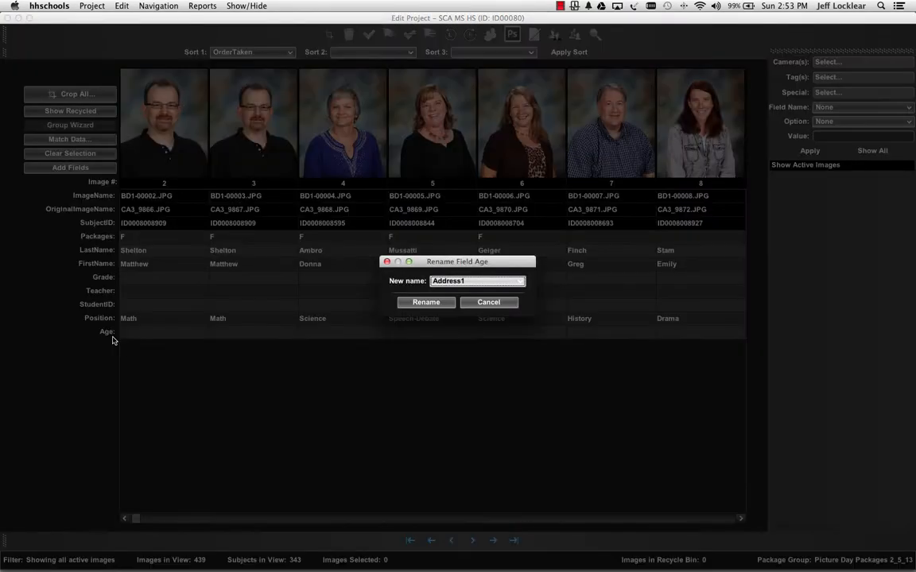
{"action": "left_click", "coordinate": [475, 282]}
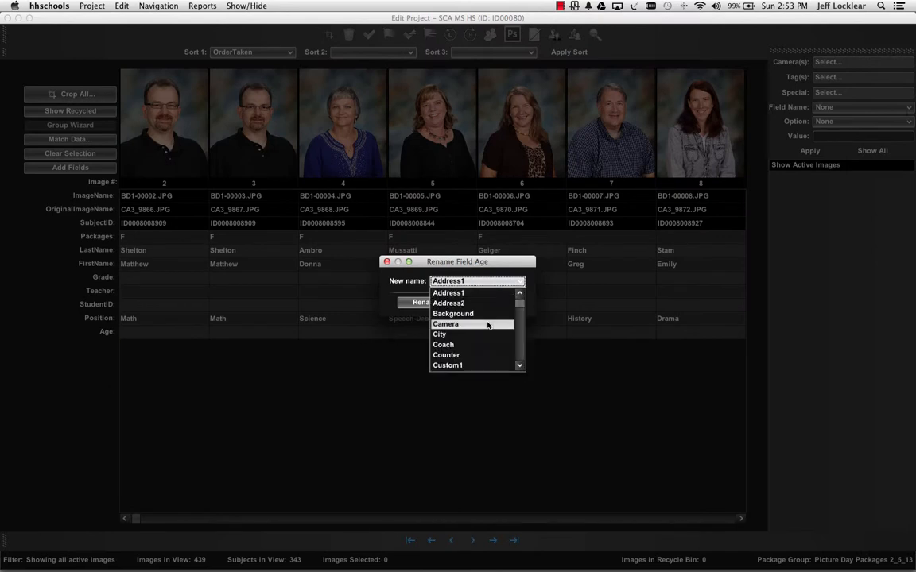
{"action": "scroll", "coordinate": [488, 322], "scroll_direction": "down", "scroll_amount": 10}
{"action": "scroll", "coordinate": [489, 325], "scroll_direction": "up", "scroll_amount": 5}
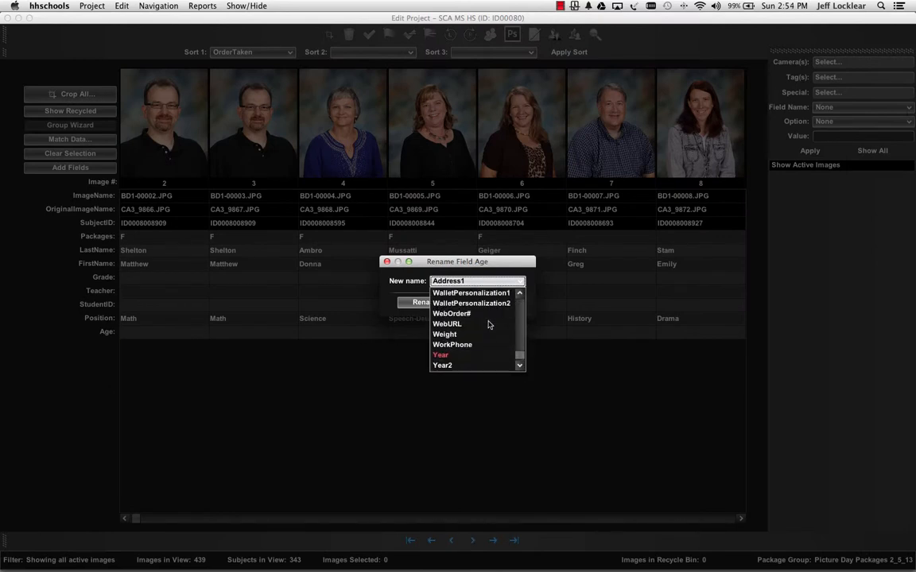
{"action": "scroll", "coordinate": [489, 324], "scroll_direction": "up", "scroll_amount": 1}
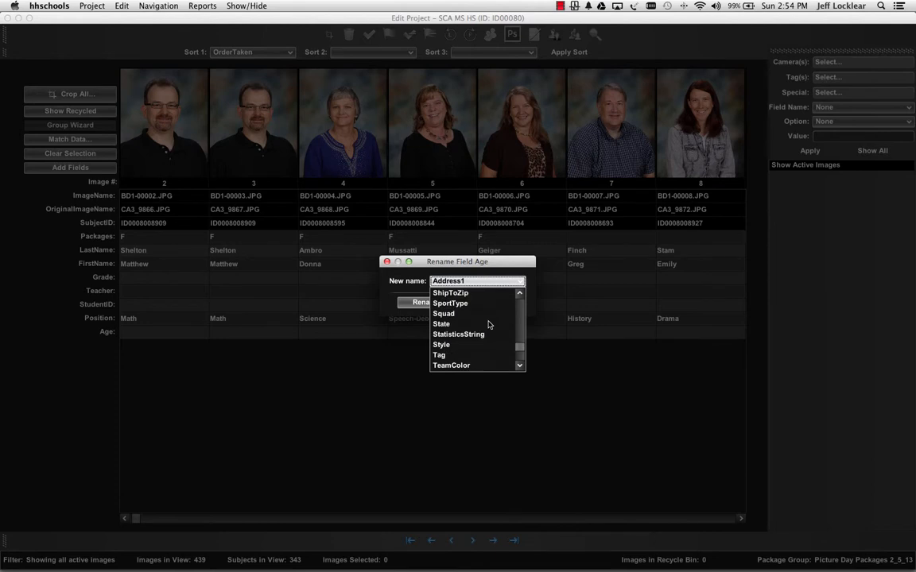
{"action": "scroll", "coordinate": [489, 324], "scroll_direction": "up", "scroll_amount": 2}
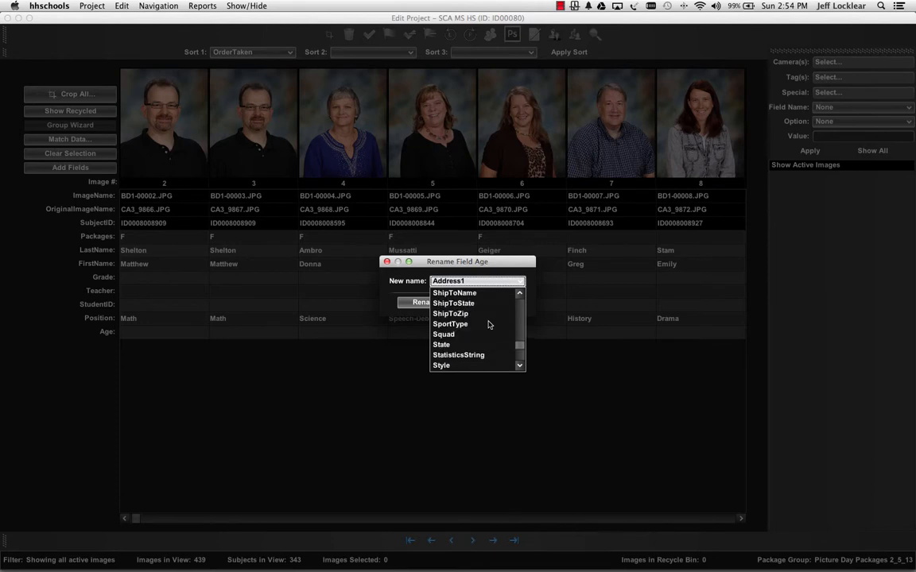
{"action": "scroll", "coordinate": [489, 324], "scroll_direction": "up", "scroll_amount": 3}
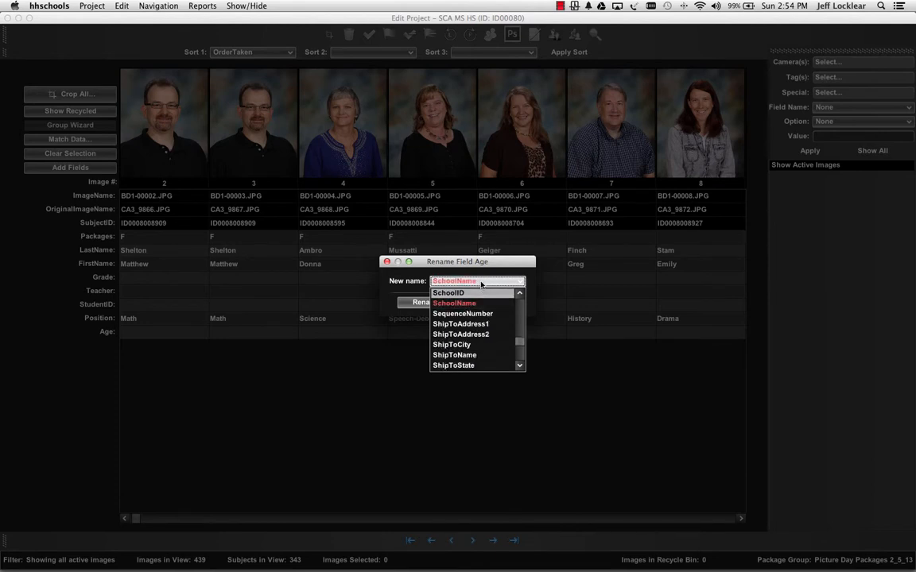
{"action": "left_click", "coordinate": [477, 303]}
{"action": "left_click", "coordinate": [429, 302]}
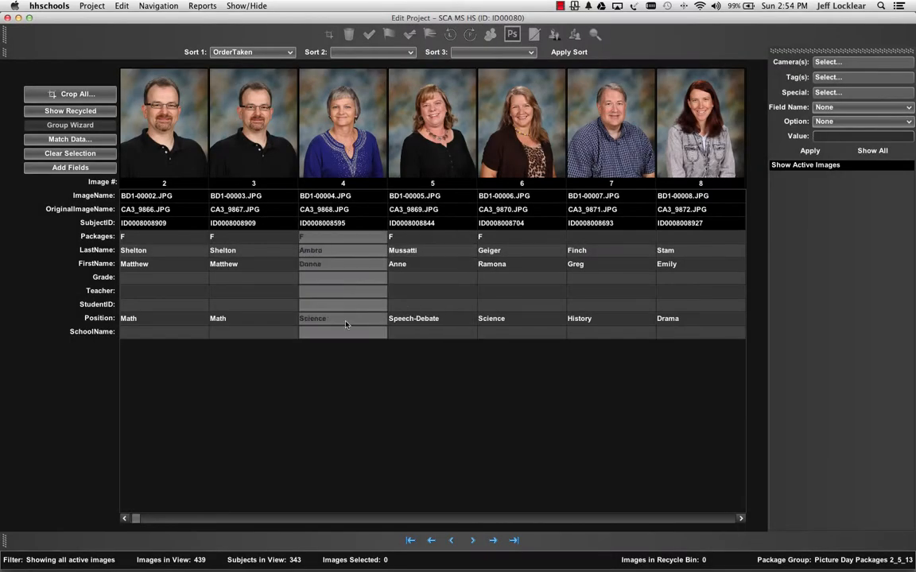
Add the Year field back to the project's data fields from the available import fields
{"action": "left_click", "coordinate": [70, 167]}
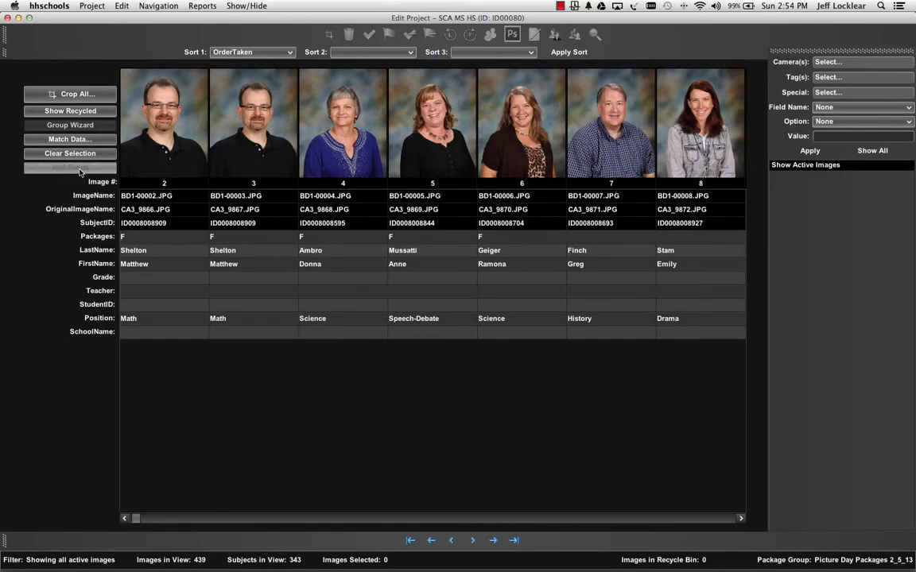
{"action": "scroll", "coordinate": [454, 262], "scroll_direction": "down", "scroll_amount": 15}
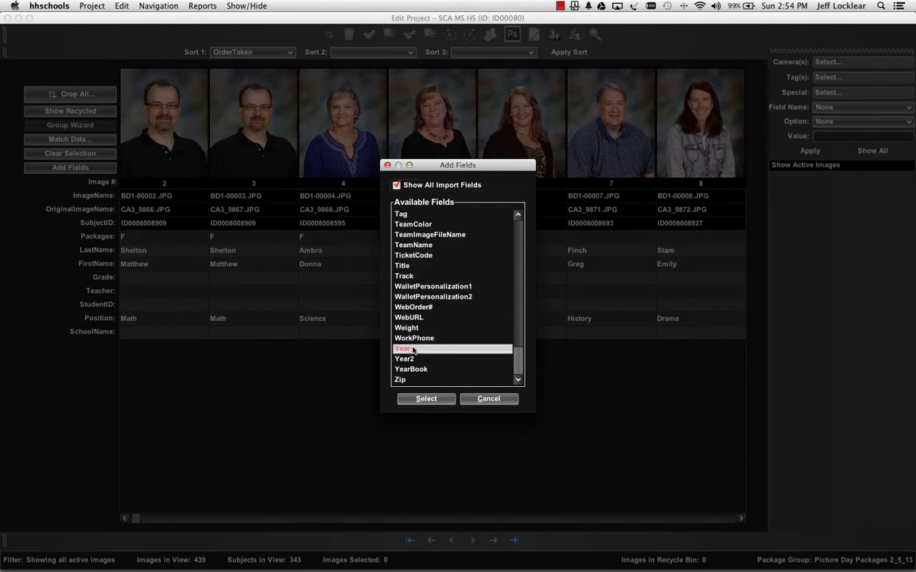
{"action": "left_click", "coordinate": [426, 400]}
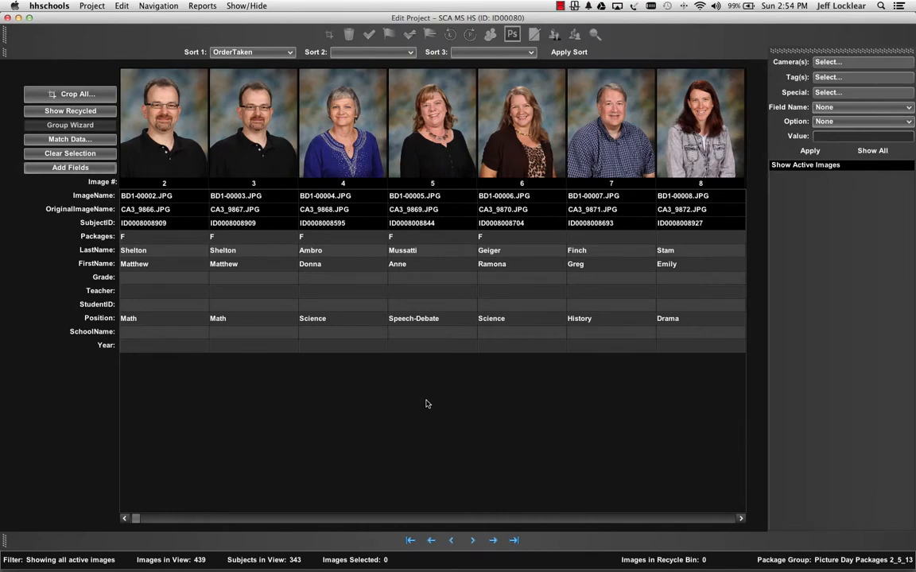
{"action": "scroll", "coordinate": [403, 347], "scroll_direction": "right", "scroll_amount": 20}
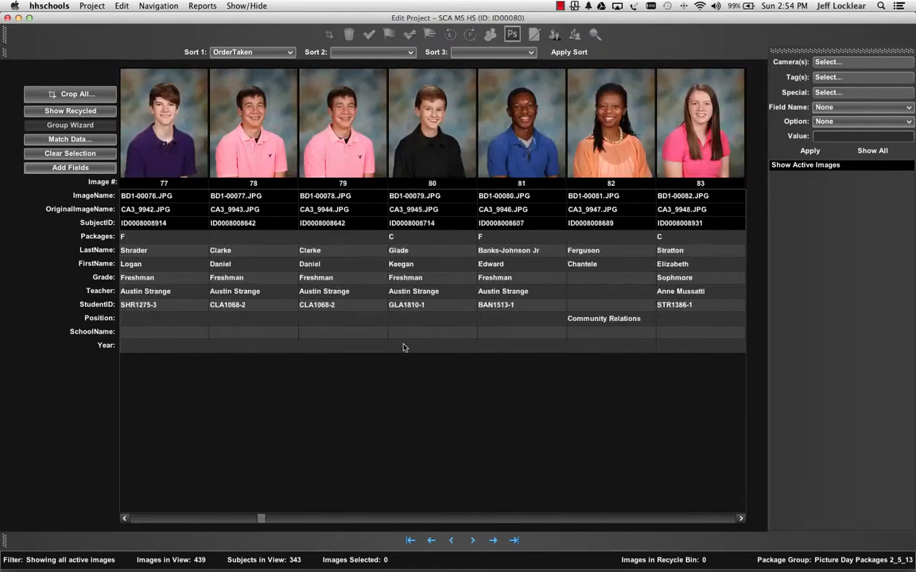
{"action": "scroll", "coordinate": [403, 348], "scroll_direction": "left", "scroll_amount": 20}
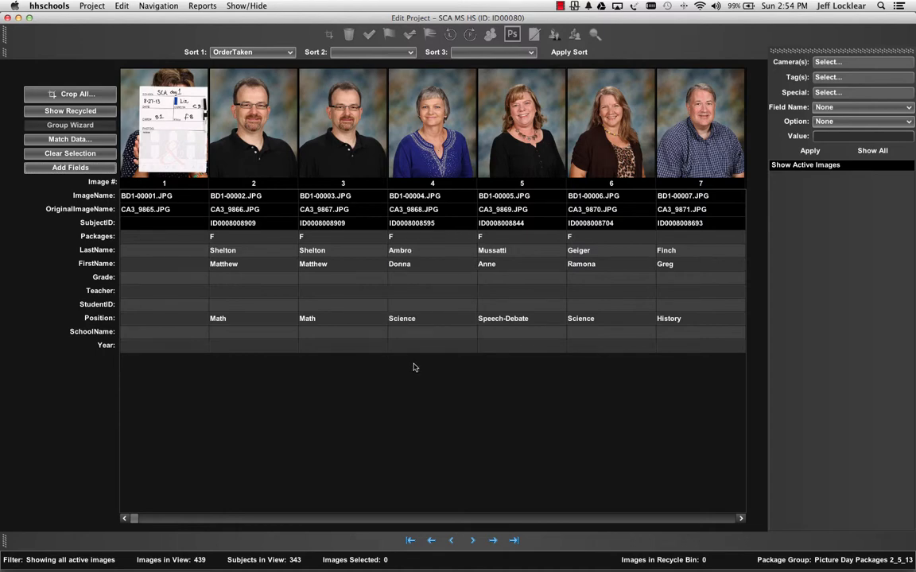
Add the HomeRoom field to the project's data fields from the available import fields
{"action": "left_click", "coordinate": [79, 168]}
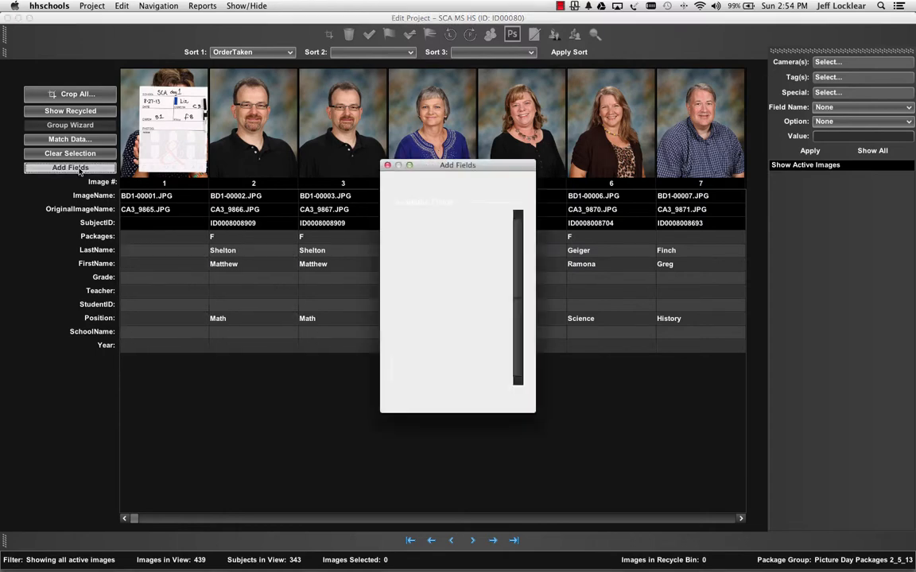
{"action": "scroll", "coordinate": [447, 303], "scroll_direction": "down", "scroll_amount": 10}
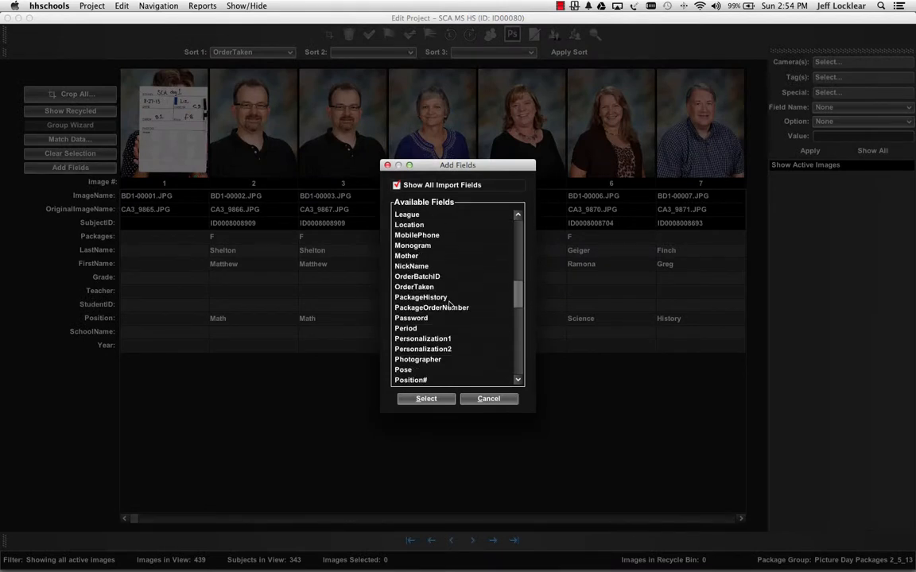
{"action": "scroll", "coordinate": [449, 304], "scroll_direction": "down", "scroll_amount": 8}
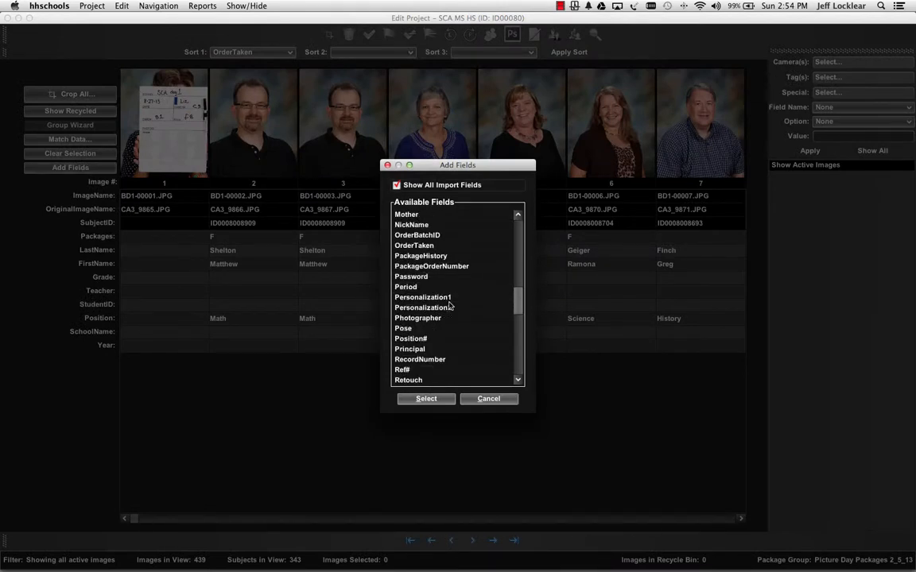
{"action": "scroll", "coordinate": [449, 306], "scroll_direction": "down", "scroll_amount": 8}
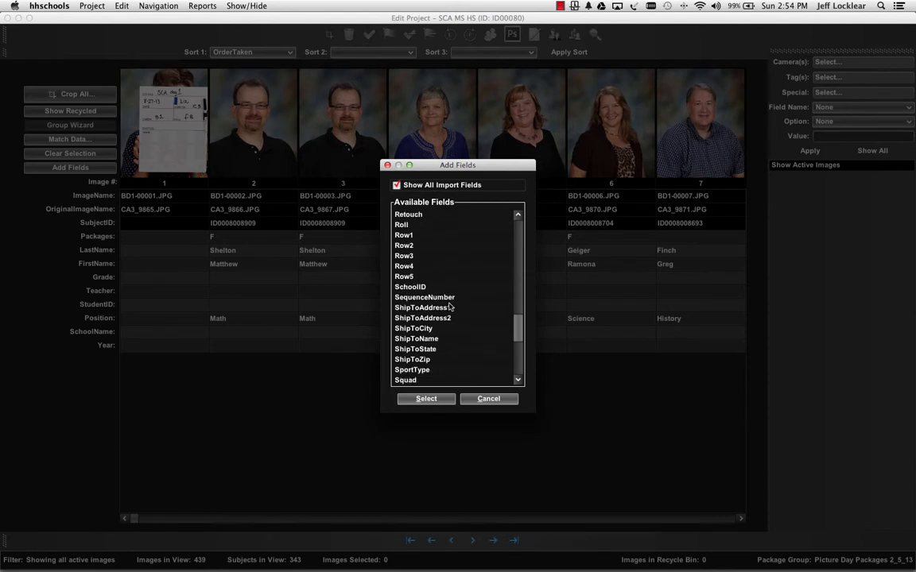
{"action": "scroll", "coordinate": [449, 306], "scroll_direction": "down", "scroll_amount": 6}
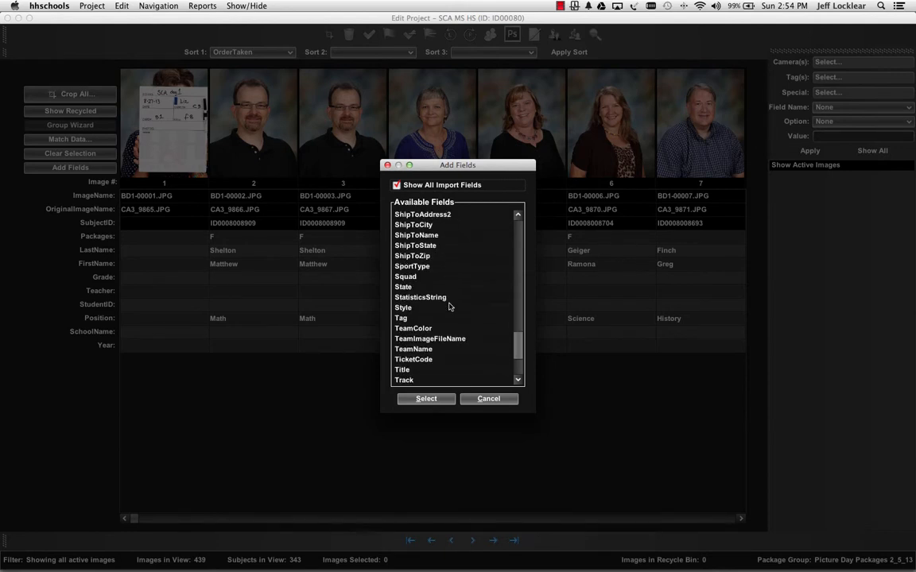
{"action": "left_click", "coordinate": [415, 350]}
{"action": "scroll", "coordinate": [438, 334], "scroll_direction": "down", "scroll_amount": 3}
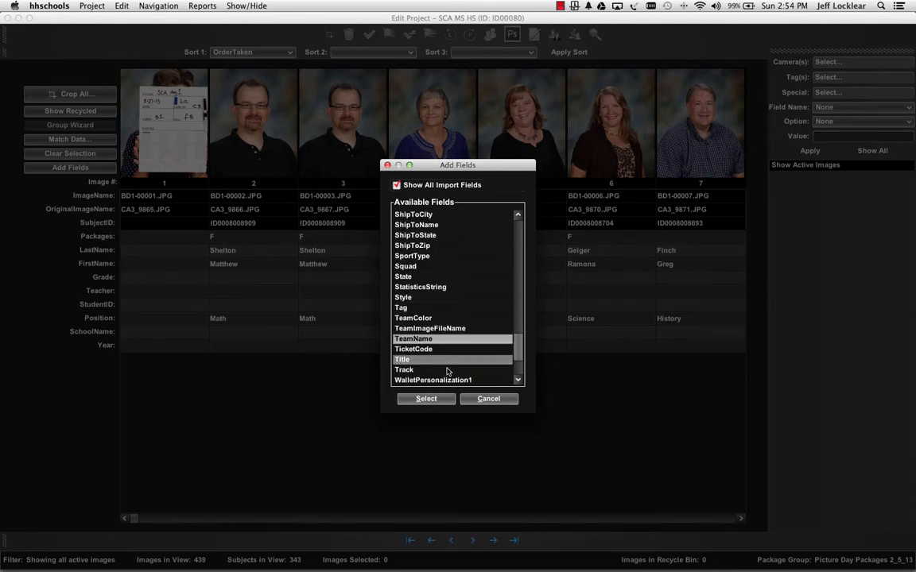
{"action": "scroll", "coordinate": [461, 326], "scroll_direction": "up", "scroll_amount": 10}
{"action": "scroll", "coordinate": [461, 321], "scroll_direction": "up", "scroll_amount": 15}
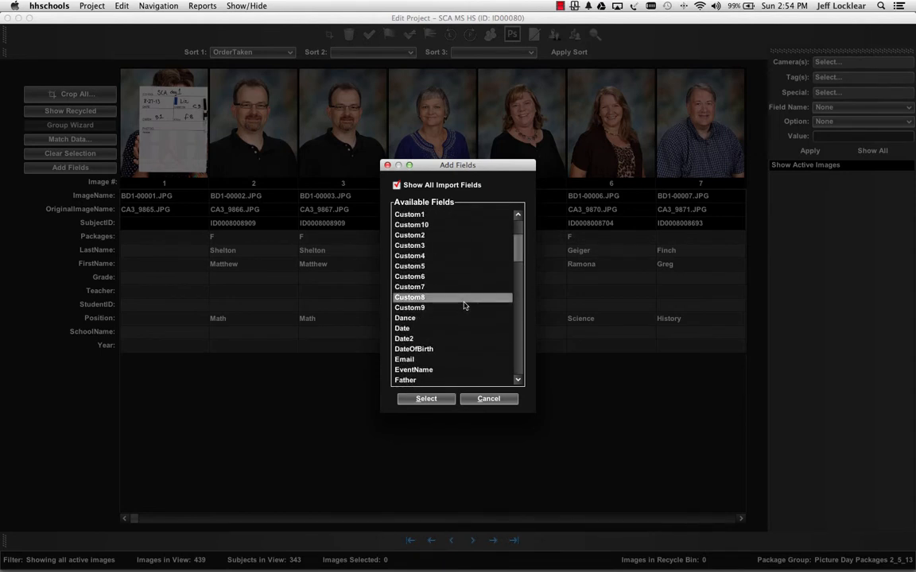
{"action": "scroll", "coordinate": [461, 306], "scroll_direction": "down", "scroll_amount": 8}
{"action": "scroll", "coordinate": [455, 302], "scroll_direction": "up", "scroll_amount": 1}
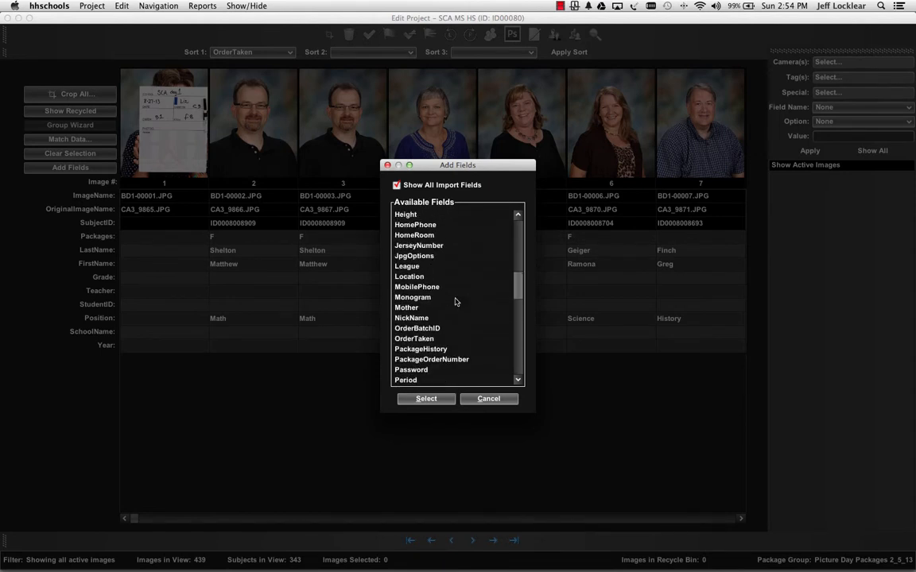
{"action": "left_click", "coordinate": [445, 235]}
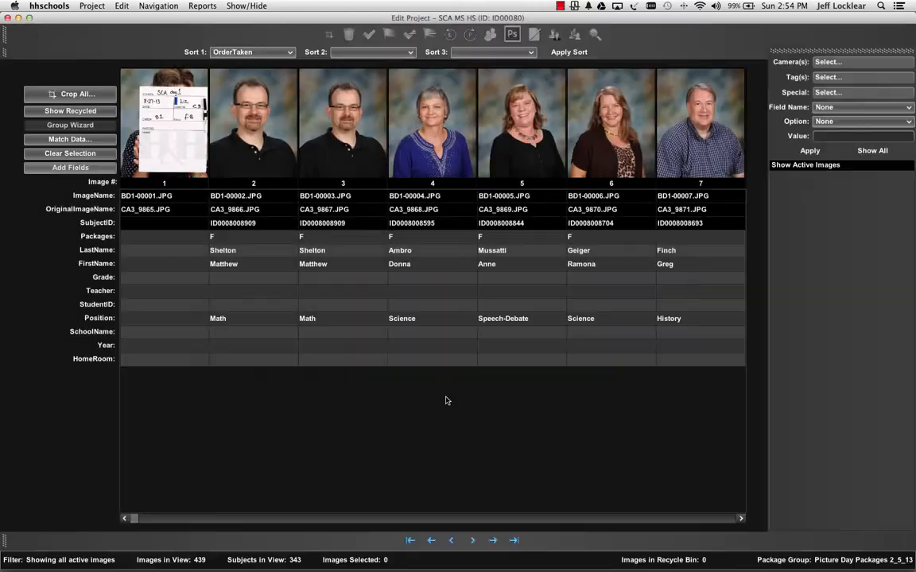
{"action": "left_click", "coordinate": [443, 399]}
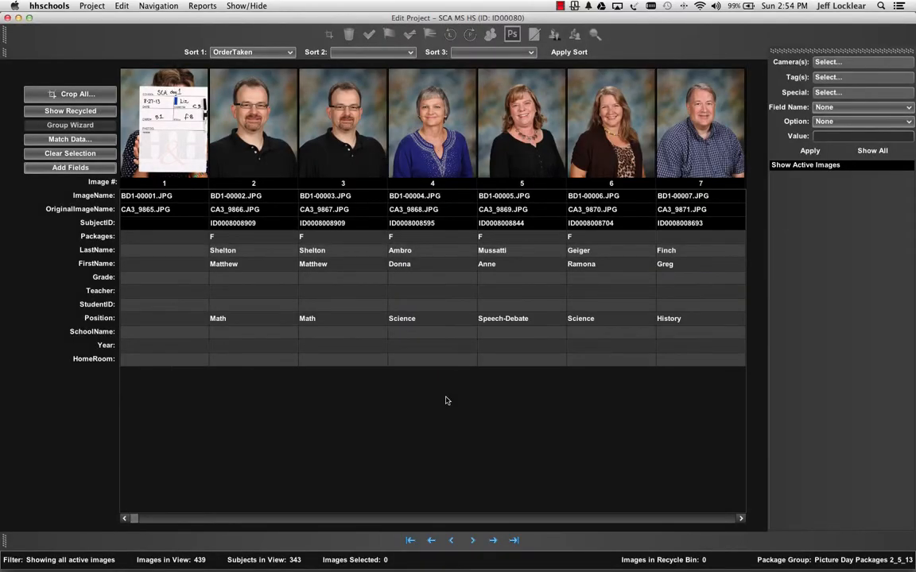
Hide the HomeRoom field from the project's data fields
{"action": "right_click", "coordinate": [97, 360]}
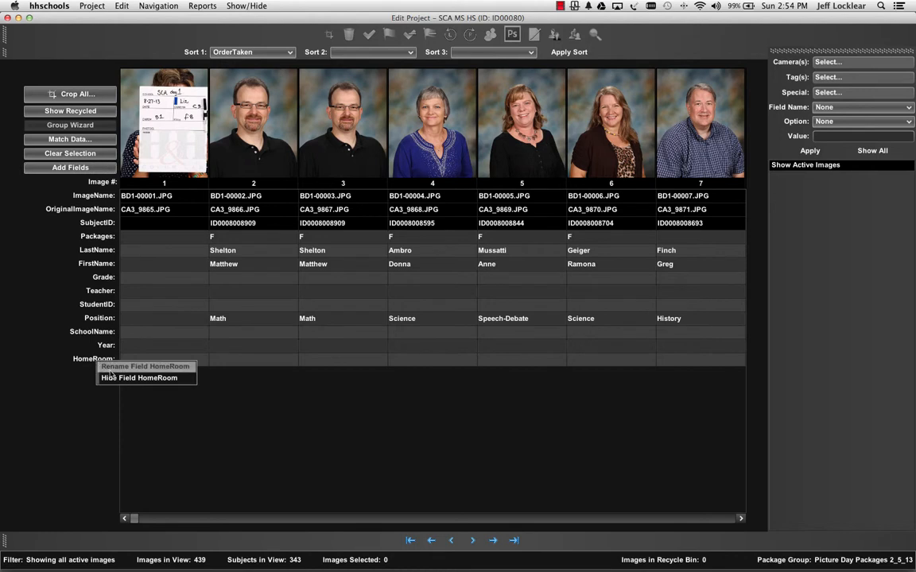
{"action": "left_click", "coordinate": [112, 377]}
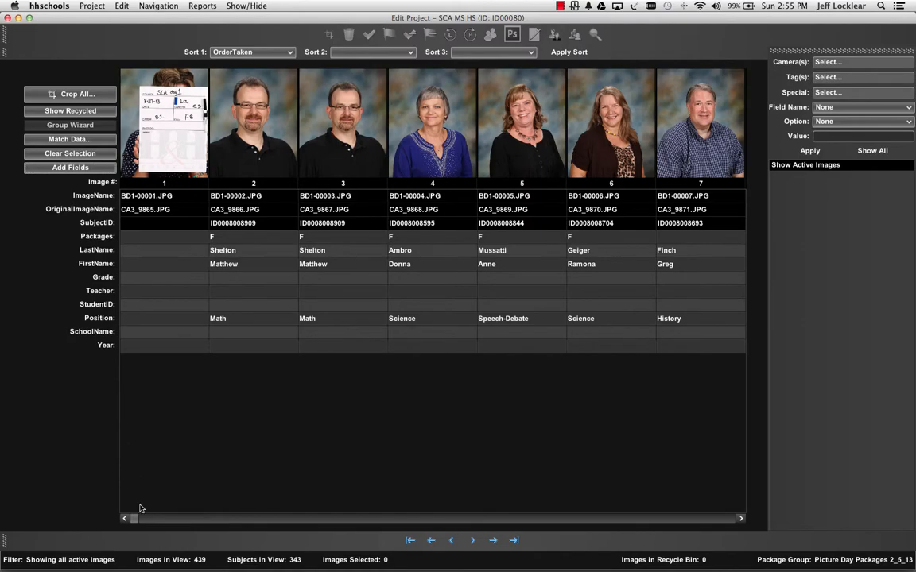
{"action": "left_click_drag", "start_coordinate": [134, 518], "coordinate": [117, 474]}
Filter the images by camera BD1 and restore the view to all images
{"action": "left_click", "coordinate": [845, 63]}
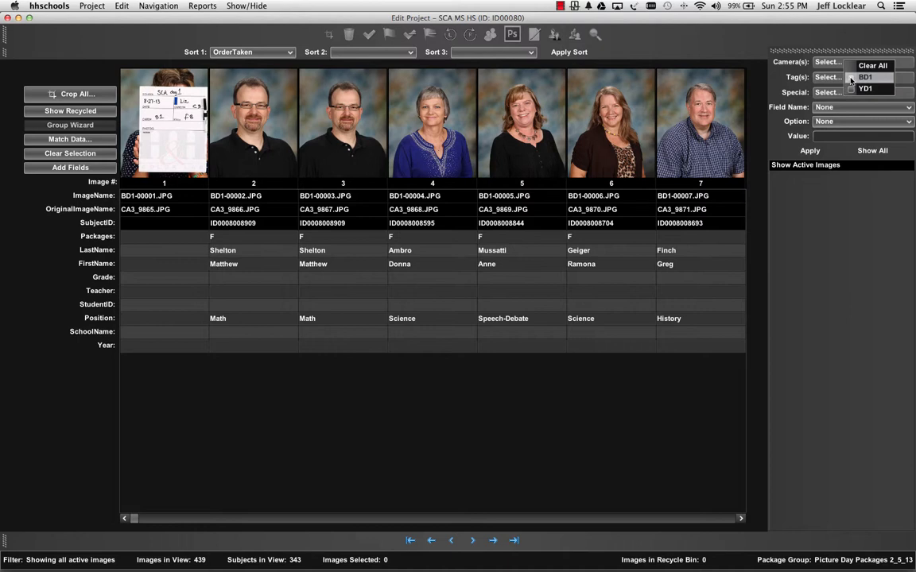
{"action": "left_click", "coordinate": [851, 77]}
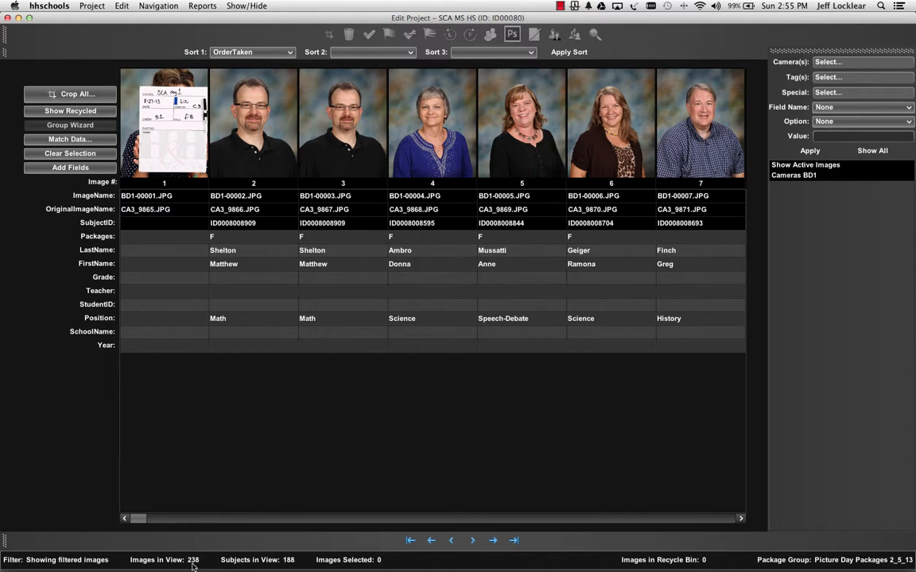
{"action": "left_click", "coordinate": [887, 150]}
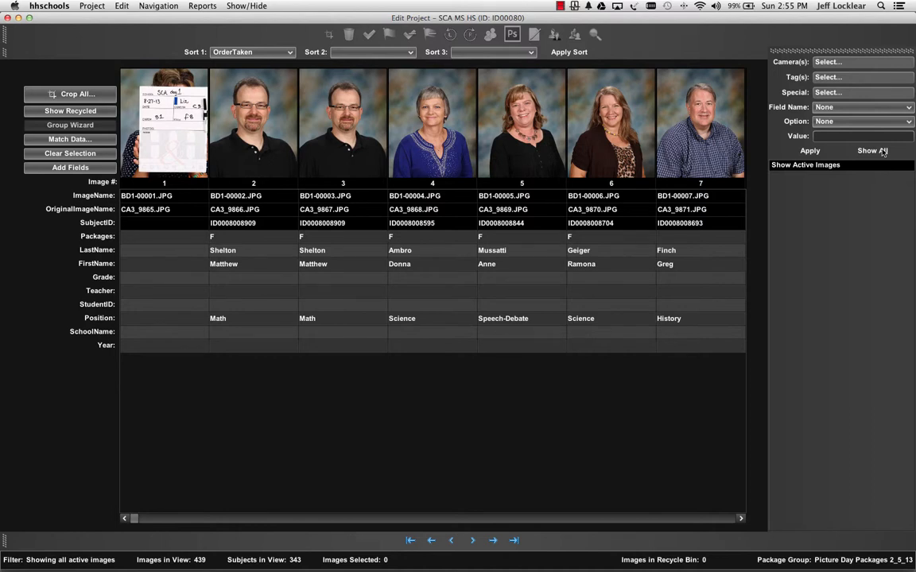
Page forward through the project's images to images 29–35 and return to the first page
{"action": "left_click", "coordinate": [170, 7]}
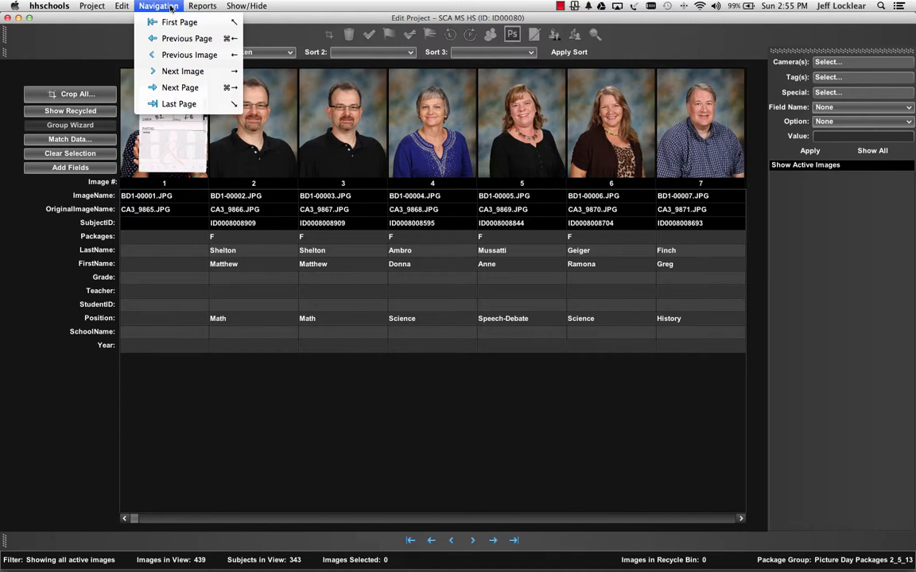
{"action": "left_click", "coordinate": [170, 7]}
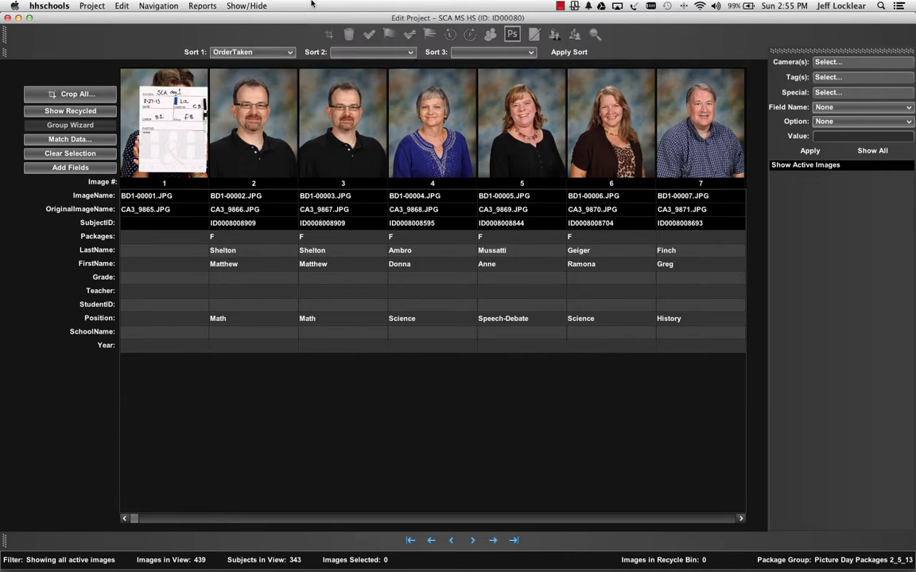
{"action": "key", "text": "Page_Down"}
{"action": "key", "text": "Page_Down"}
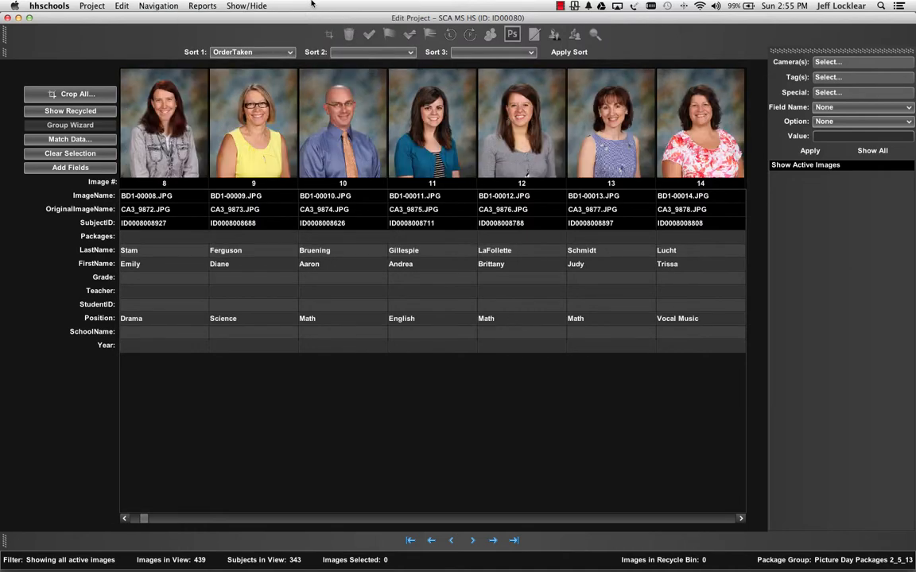
{"action": "key", "text": "Page_Down"}
{"action": "key", "text": "Page_Down"}
{"action": "key", "text": "Page_Down"}
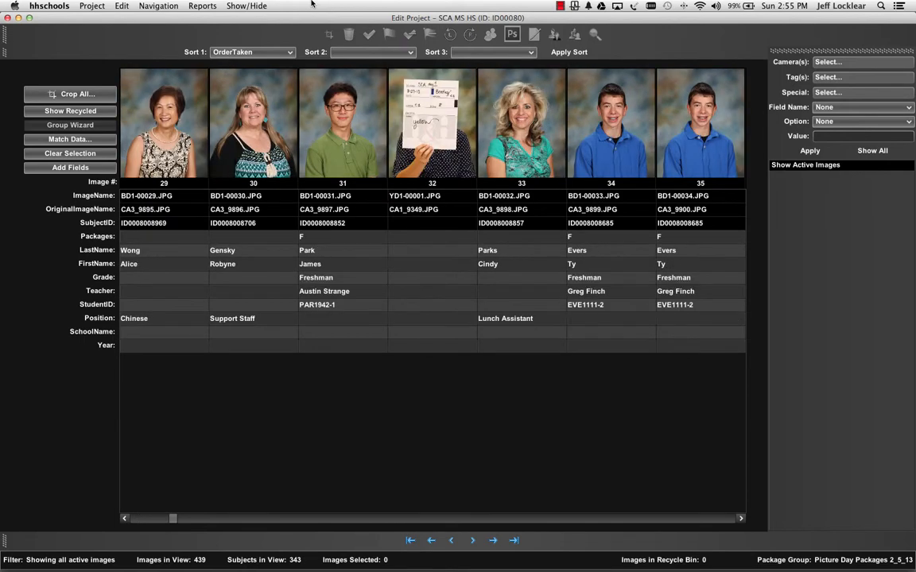
{"action": "key", "text": "Home"}
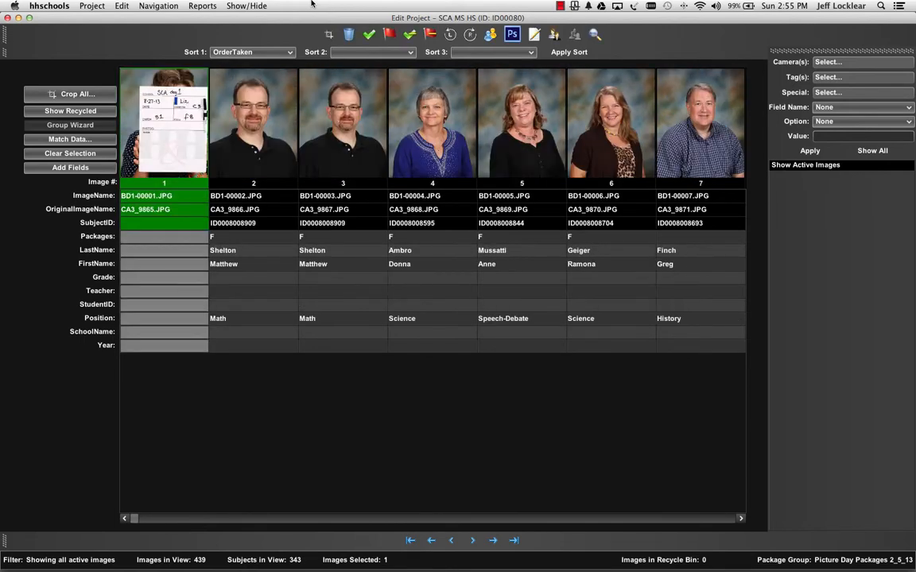
Advance through the images one at a time to image 8 and go back one page
{"action": "key", "text": "Right"}
{"action": "key", "text": "Right"}
{"action": "key", "text": "Right"}
{"action": "key", "text": "Right"}
{"action": "key", "text": "Right"}
{"action": "key", "text": "Right"}
{"action": "key", "text": "Right"}
{"action": "key", "text": "Right"}
{"action": "key", "text": "Right"}
{"action": "key", "text": "Right"}
{"action": "key", "text": "Right"}
{"action": "key", "text": "Right"}
{"action": "key", "text": "Right"}
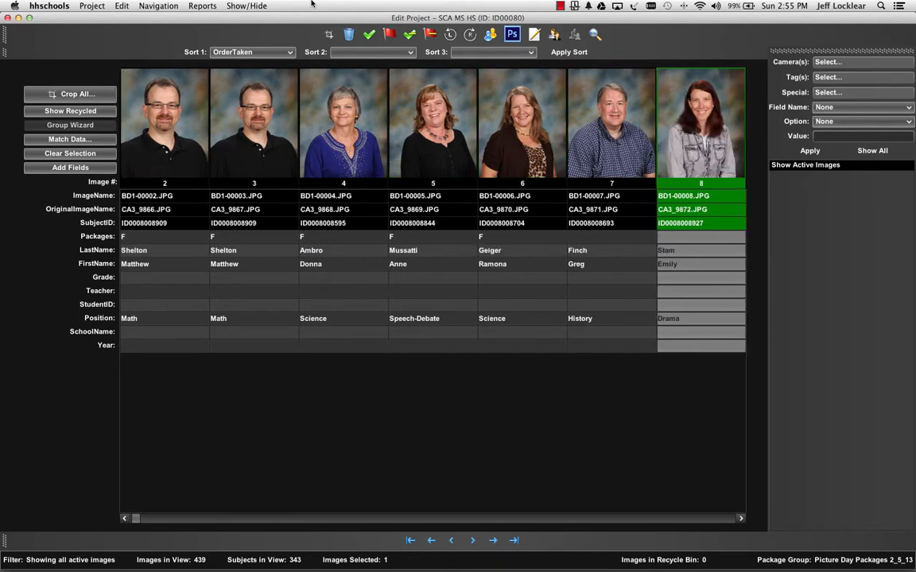
{"action": "key", "text": "Page_Up"}
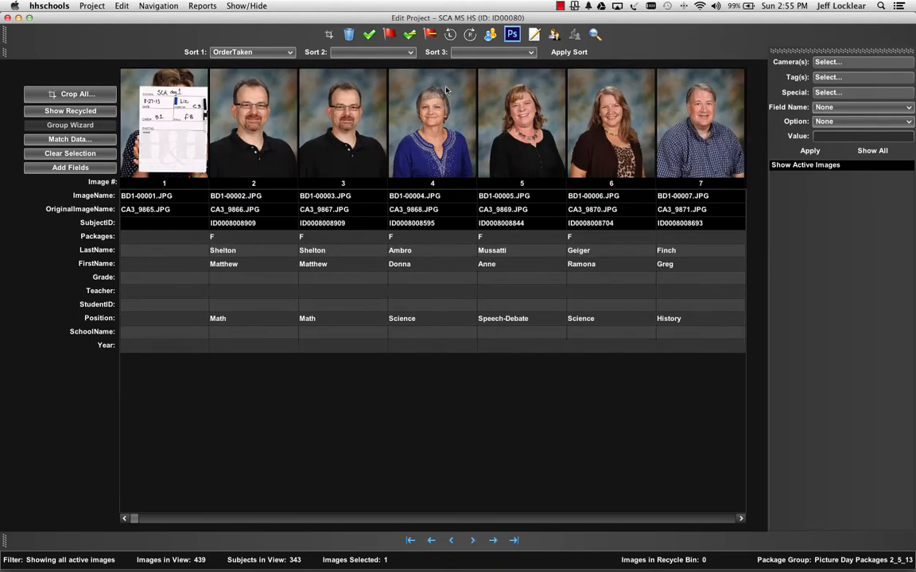
Move ahead by pages to images 29–35, advance singly to image 40, and return to the first page
{"action": "left_click", "coordinate": [494, 540]}
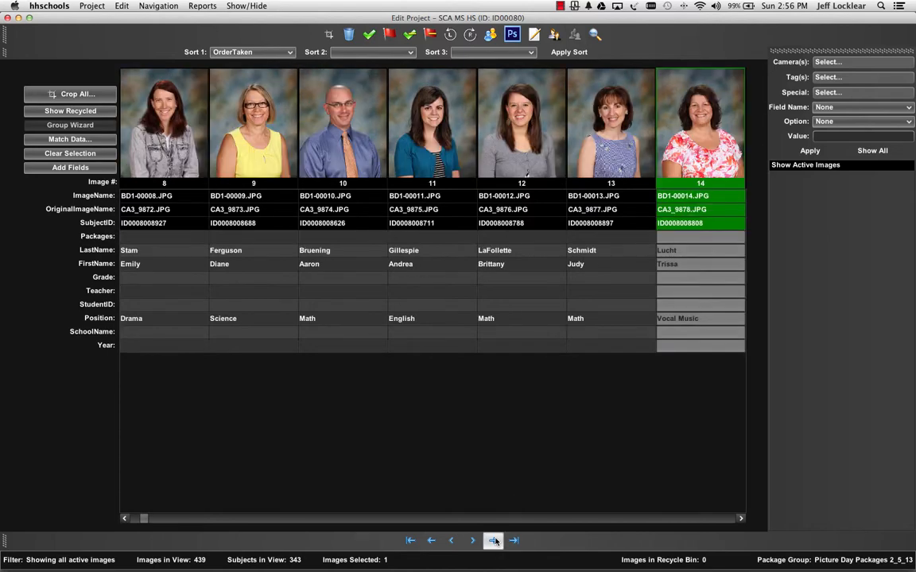
{"action": "left_click", "coordinate": [494, 540]}
{"action": "left_click", "coordinate": [493, 541]}
{"action": "left_click", "coordinate": [494, 541]}
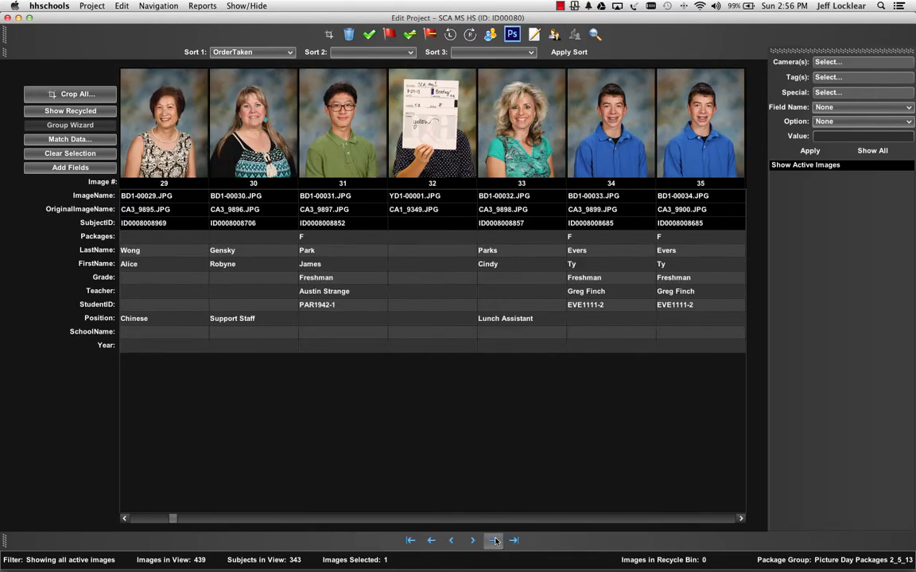
{"action": "left_click", "coordinate": [472, 541]}
{"action": "left_click", "coordinate": [471, 541]}
{"action": "left_click", "coordinate": [472, 540]}
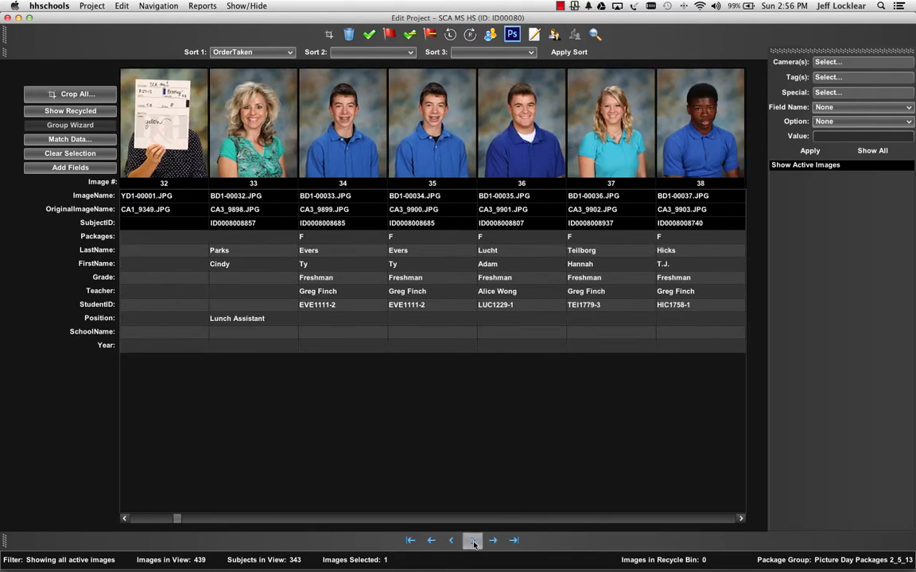
{"action": "left_click", "coordinate": [472, 540]}
{"action": "left_click", "coordinate": [473, 541]}
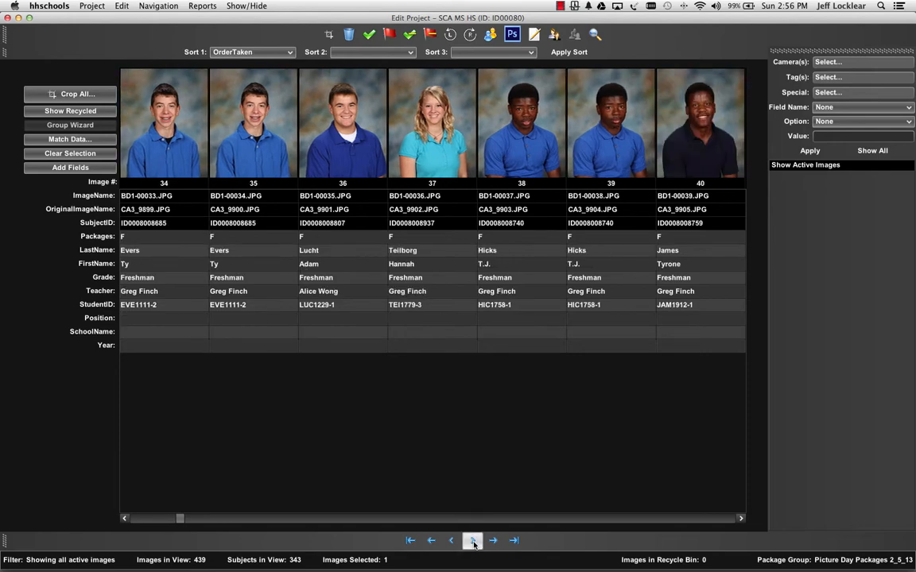
{"action": "left_click", "coordinate": [410, 541]}
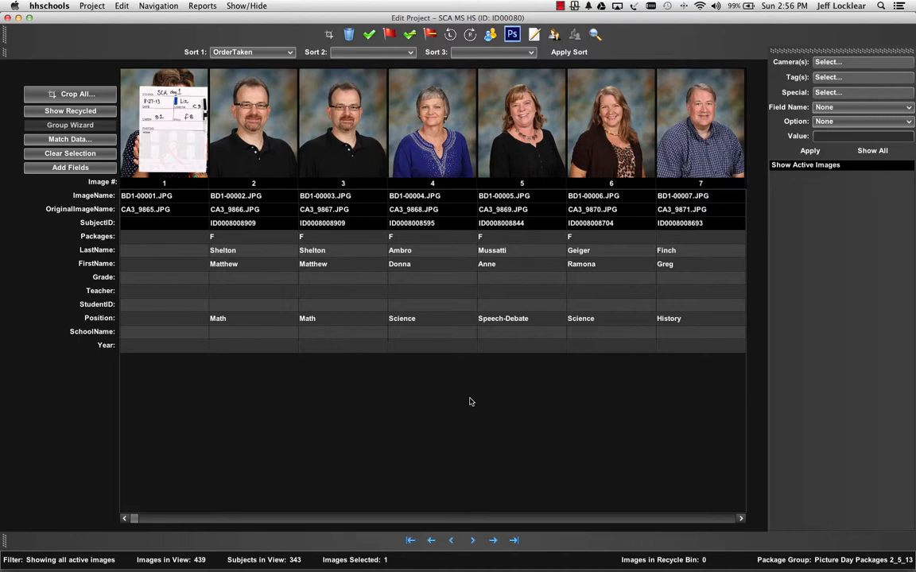
Select image BD1-00003.JPG and examine the editing and navigation commands available for it
{"action": "left_click", "coordinate": [346, 128]}
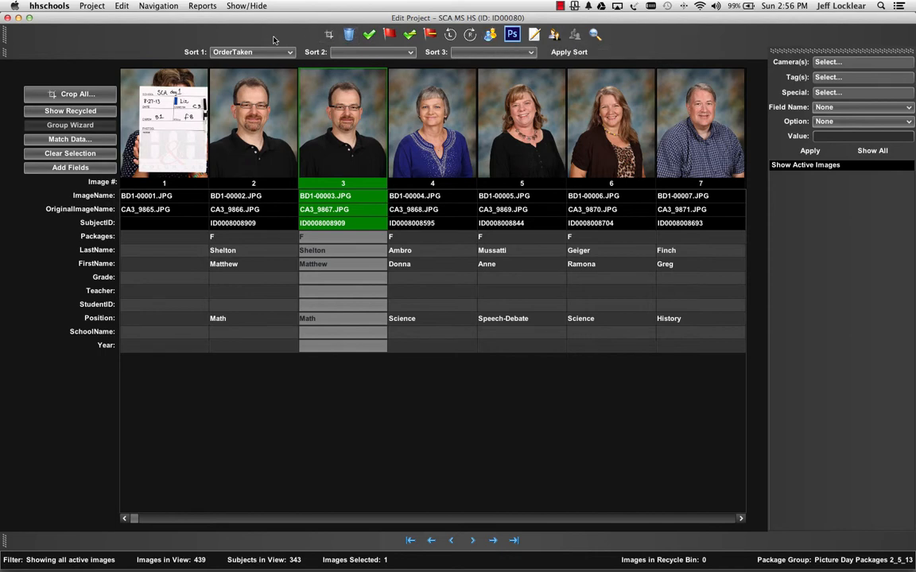
{"action": "right_click", "coordinate": [327, 99]}
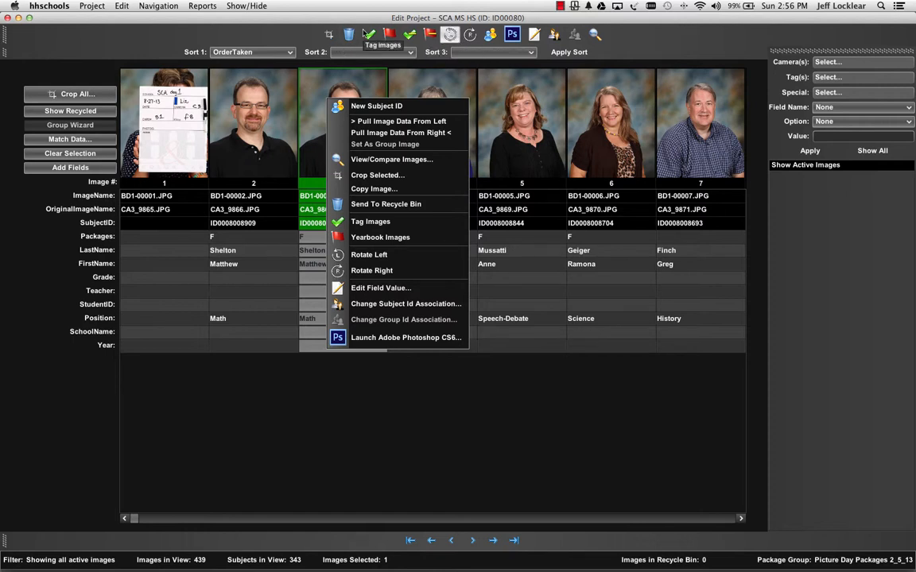
{"action": "left_click", "coordinate": [121, 6]}
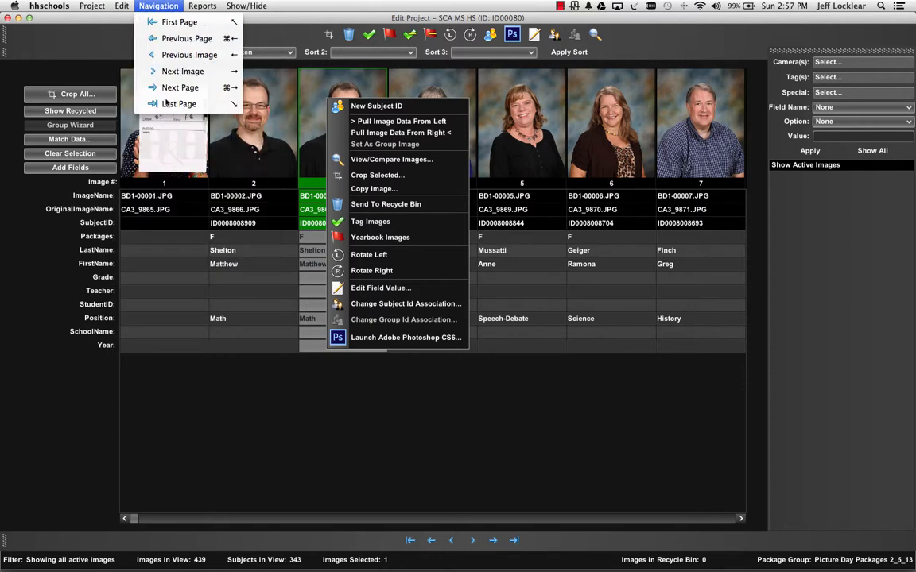
{"action": "left_click", "coordinate": [327, 377]}
{"action": "left_click", "coordinate": [306, 140]}
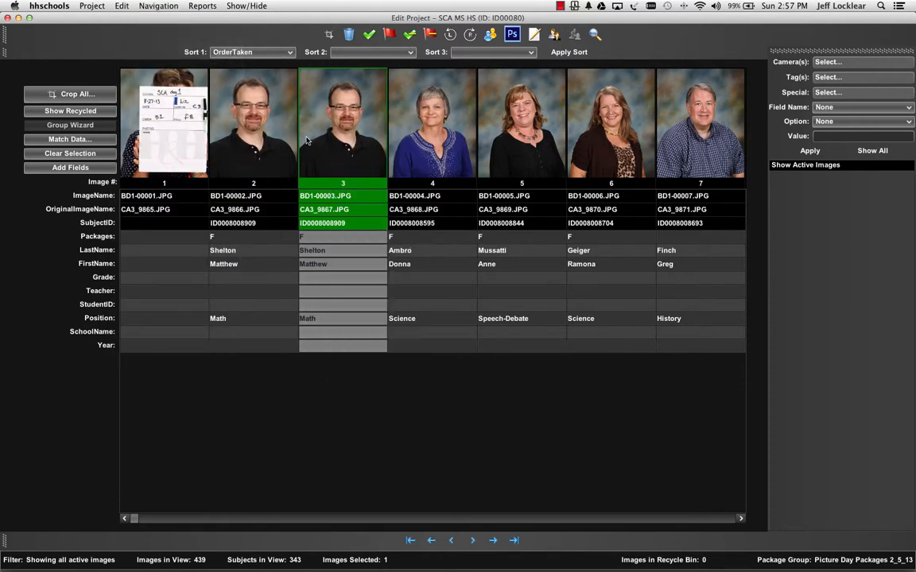
Send the slate image BD1-00001.JPG to the recycle bin
{"action": "left_click", "coordinate": [261, 140]}
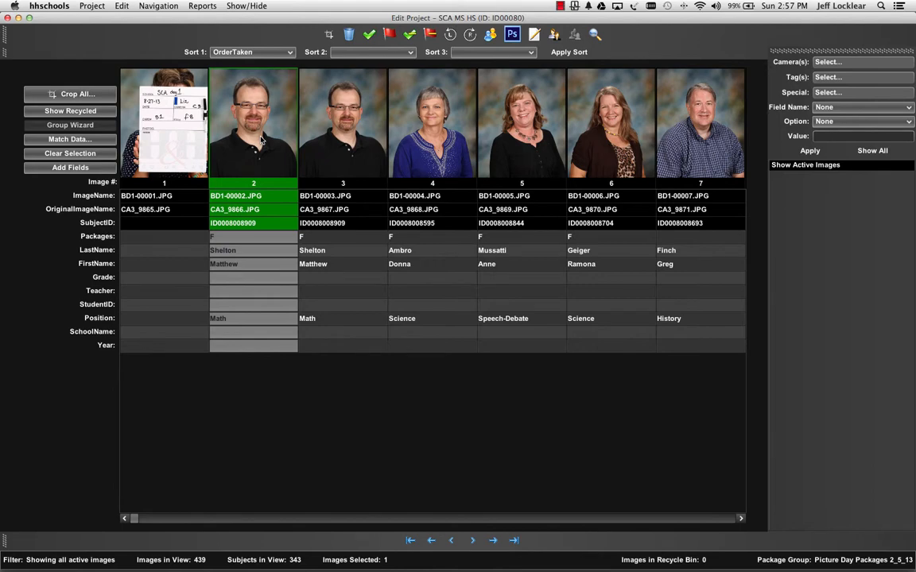
{"action": "left_click", "coordinate": [172, 120]}
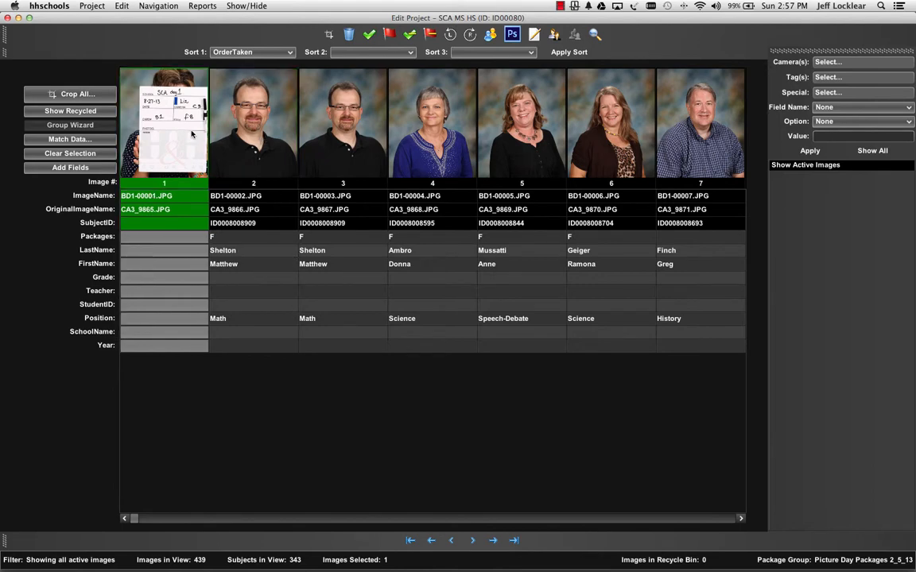
{"action": "right_click", "coordinate": [192, 134]}
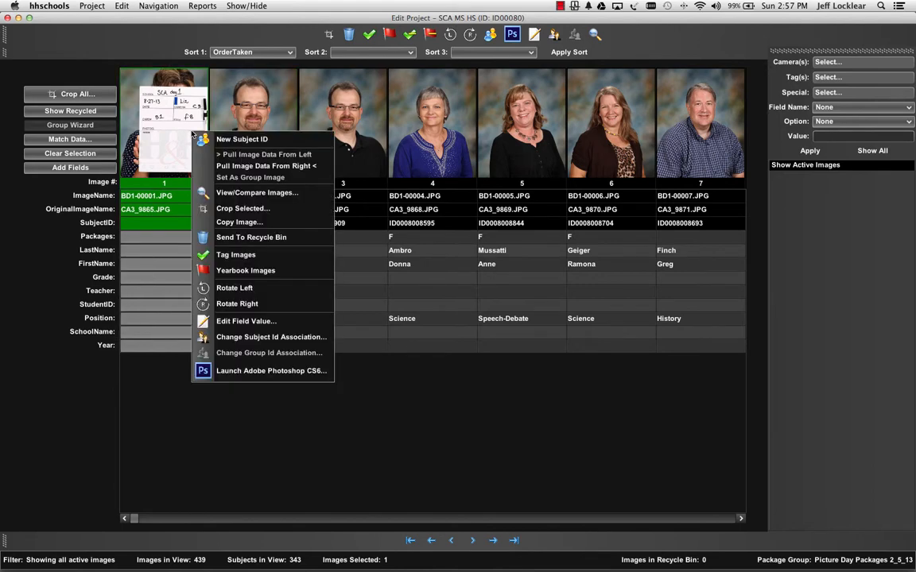
{"action": "left_click", "coordinate": [247, 237]}
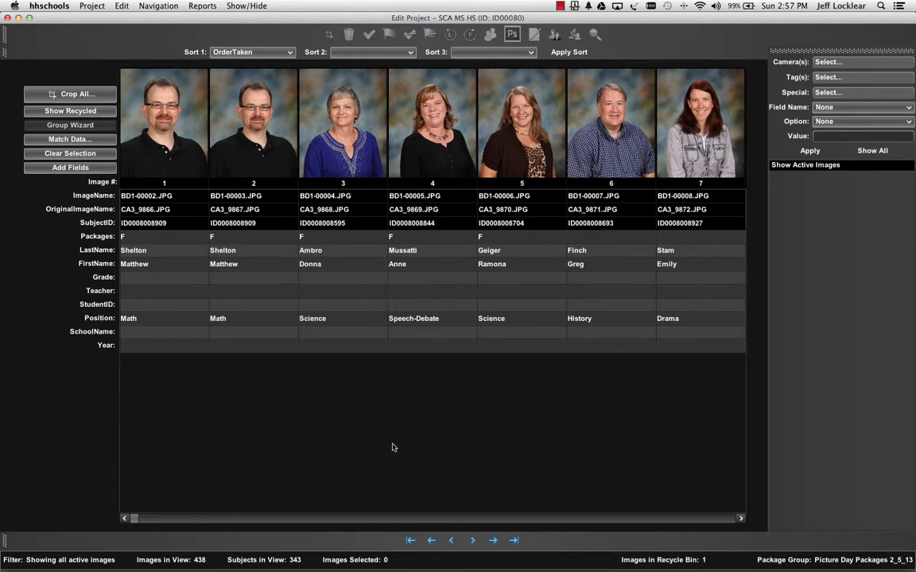
Show the recycled images, examine the restore and permanent delete options for BD1-00001.JPG, and return to the active images
{"action": "mouse_move", "coordinate": [701, 564]}
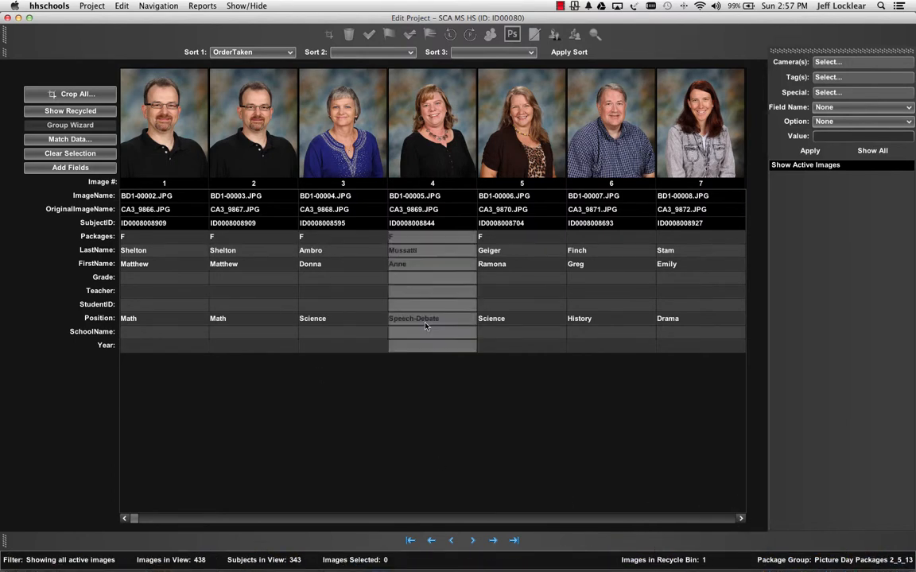
{"action": "left_click", "coordinate": [104, 114]}
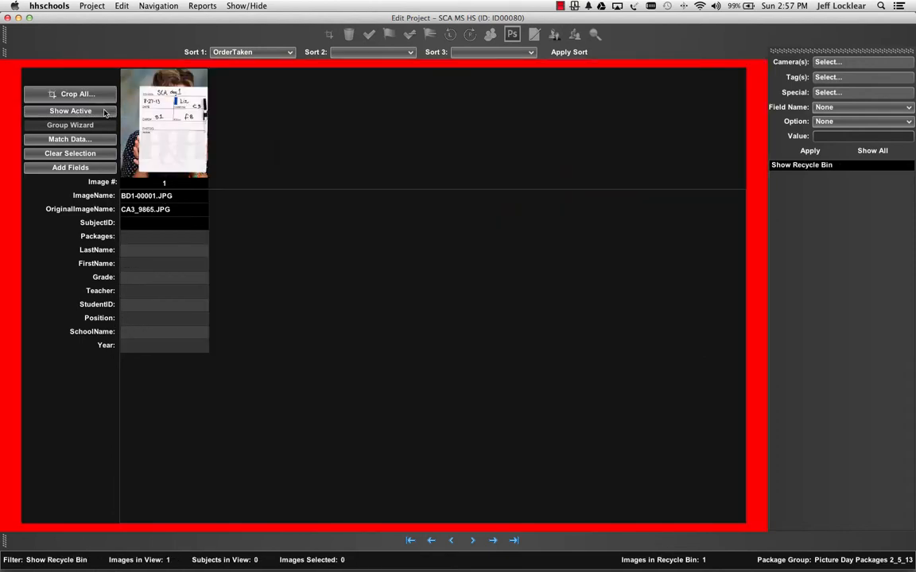
{"action": "right_click", "coordinate": [154, 121]}
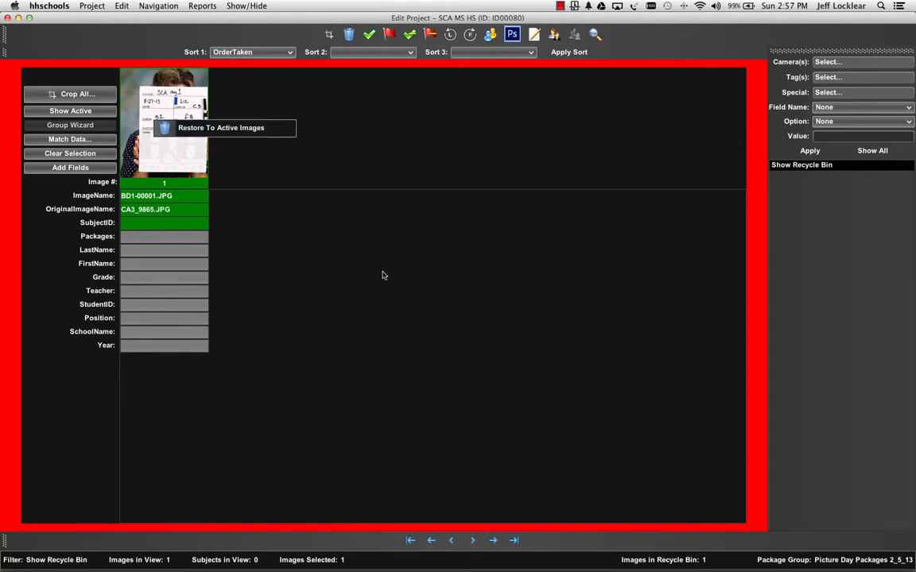
{"action": "left_click", "coordinate": [185, 127]}
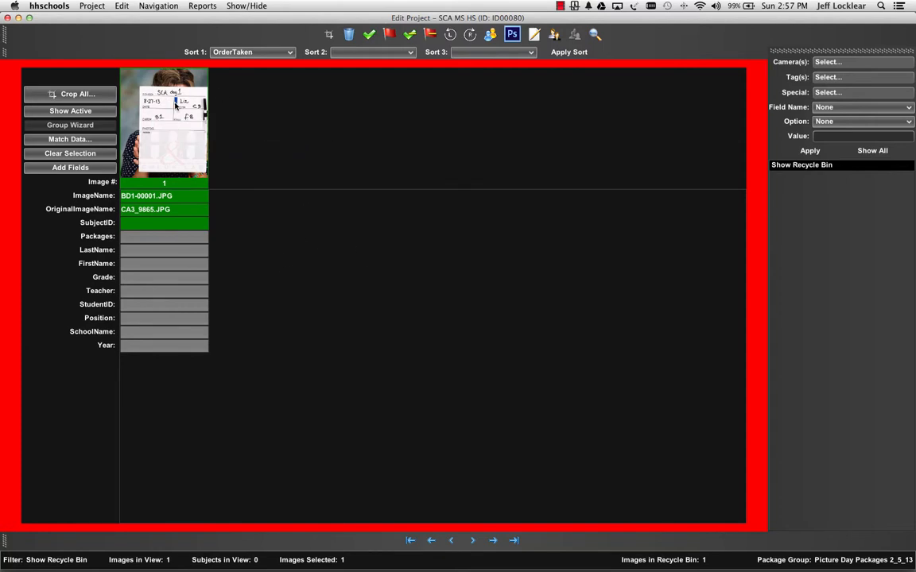
{"action": "left_click", "coordinate": [124, 7]}
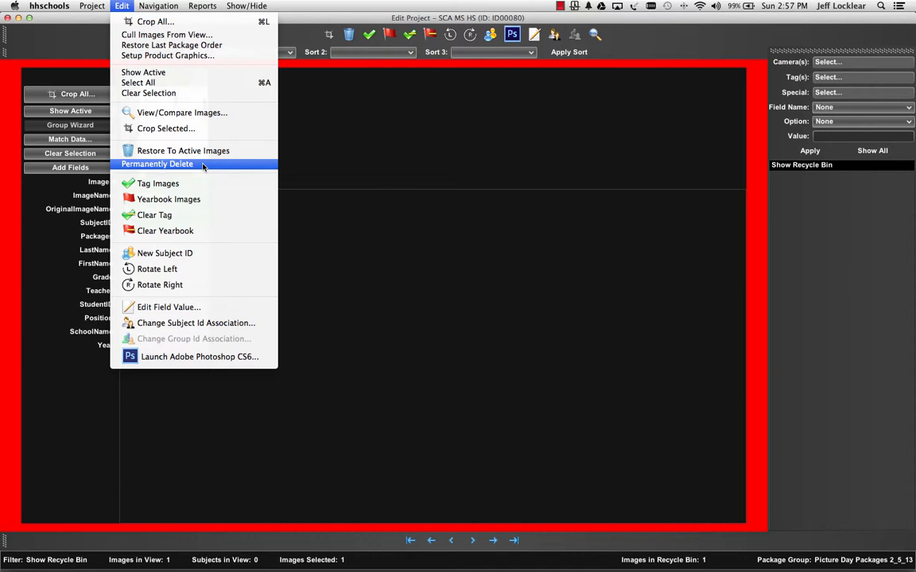
{"action": "left_click", "coordinate": [396, 171]}
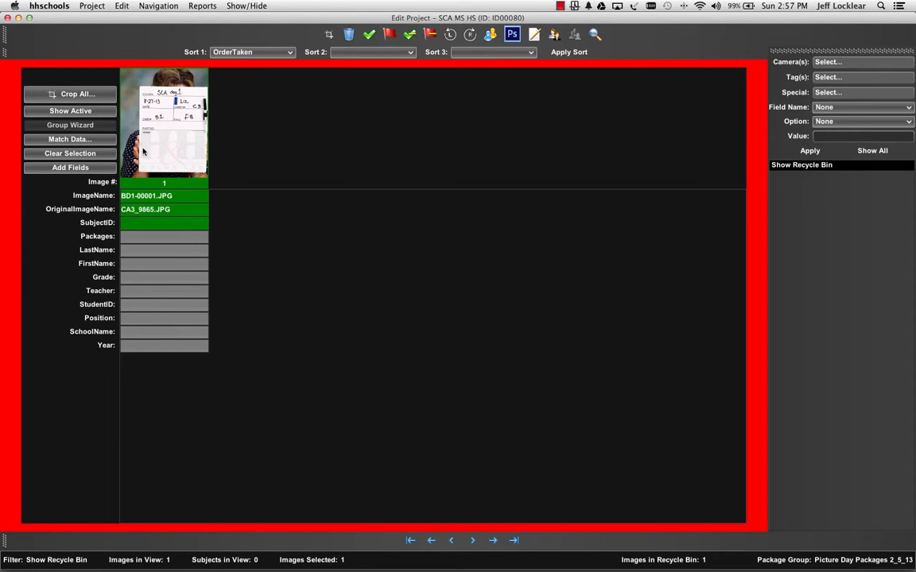
{"action": "left_click", "coordinate": [70, 111]}
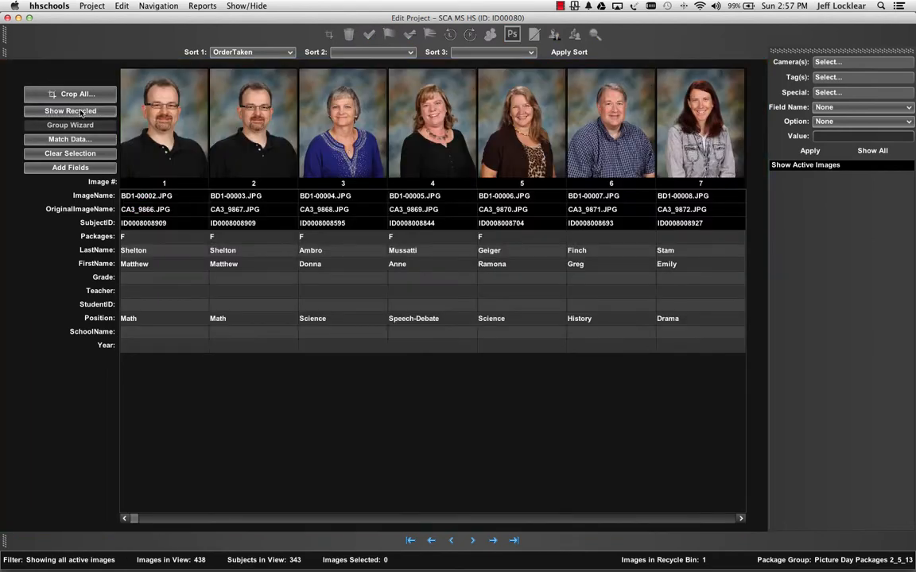
Tag the five images BD1-00002.JPG through BD1-00006.JPG and clear their tags again
{"action": "left_click", "coordinate": [137, 138]}
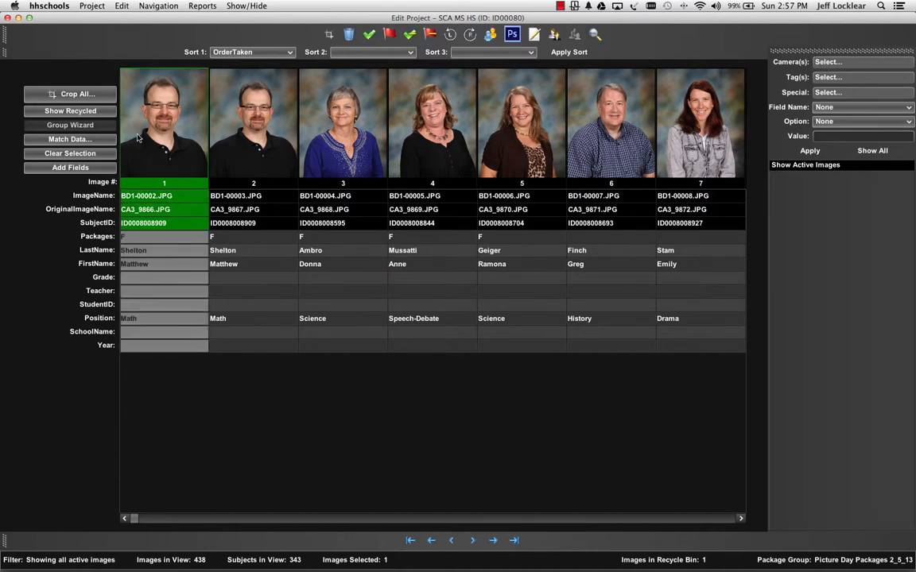
{"action": "left_click", "coordinate": [509, 138], "text": "shift"}
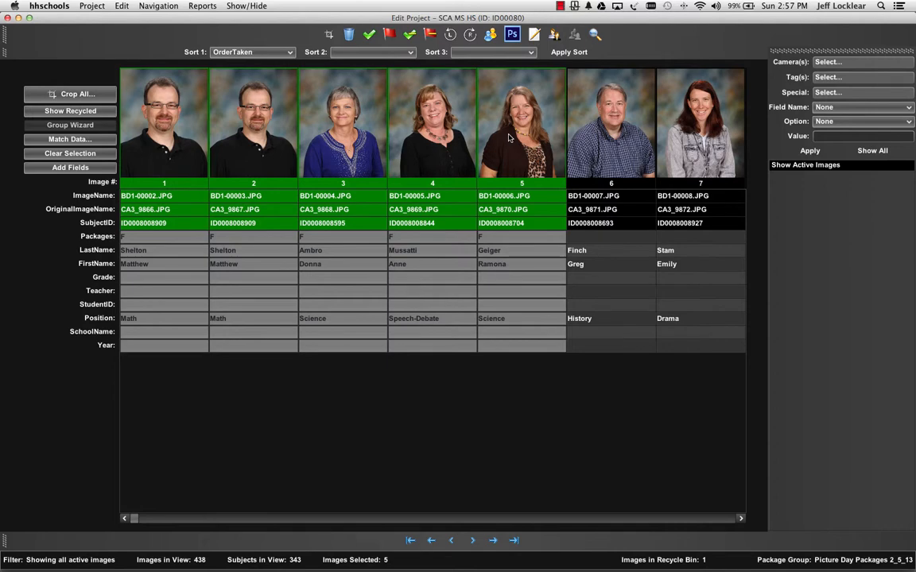
{"action": "right_click", "coordinate": [510, 139]}
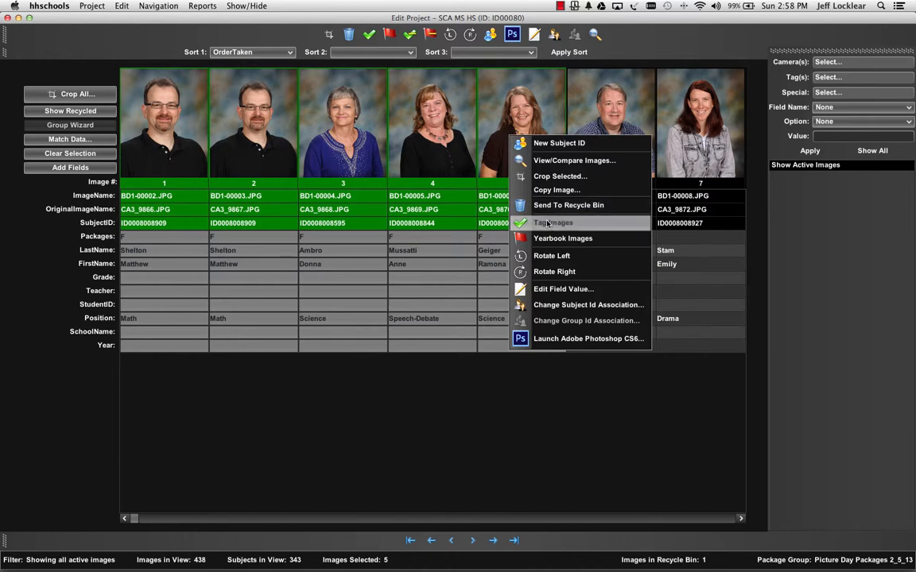
{"action": "left_click", "coordinate": [547, 222]}
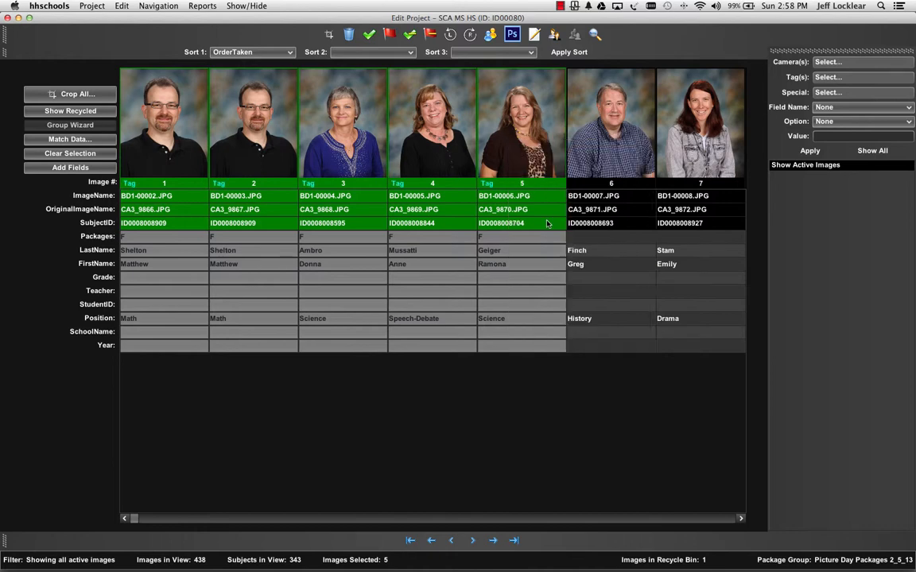
{"action": "left_click", "coordinate": [408, 36]}
Try to set the Packages field to A for the five images BD1-00002.JPG through BD1-00006.JPG
{"action": "right_click", "coordinate": [529, 127]}
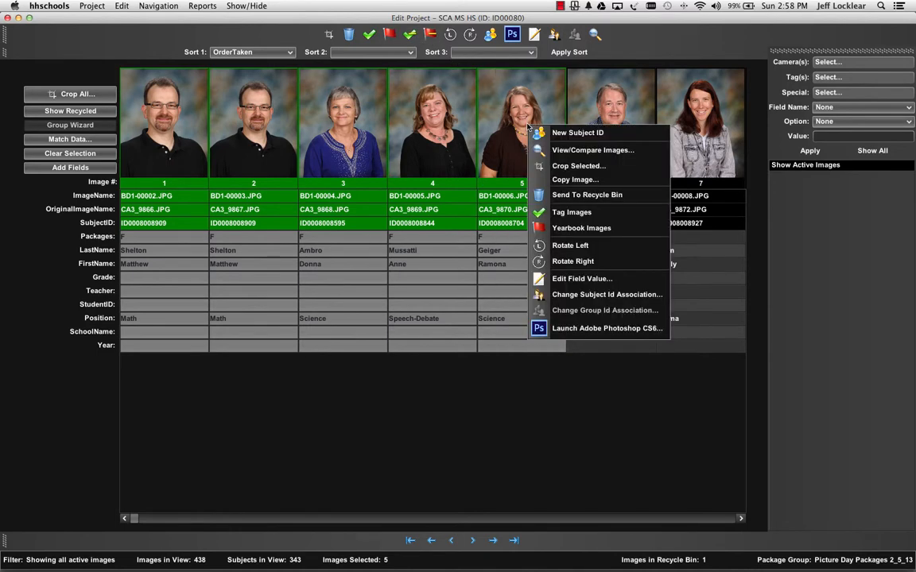
{"action": "left_click", "coordinate": [580, 279]}
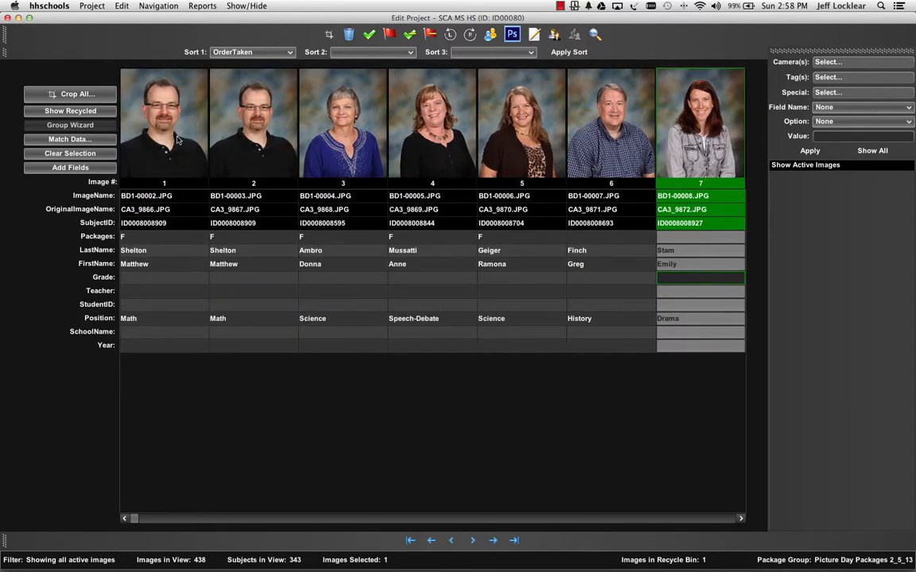
{"action": "left_click", "coordinate": [160, 126]}
{"action": "left_click", "coordinate": [501, 137], "text": "shift"}
{"action": "right_click", "coordinate": [536, 148]}
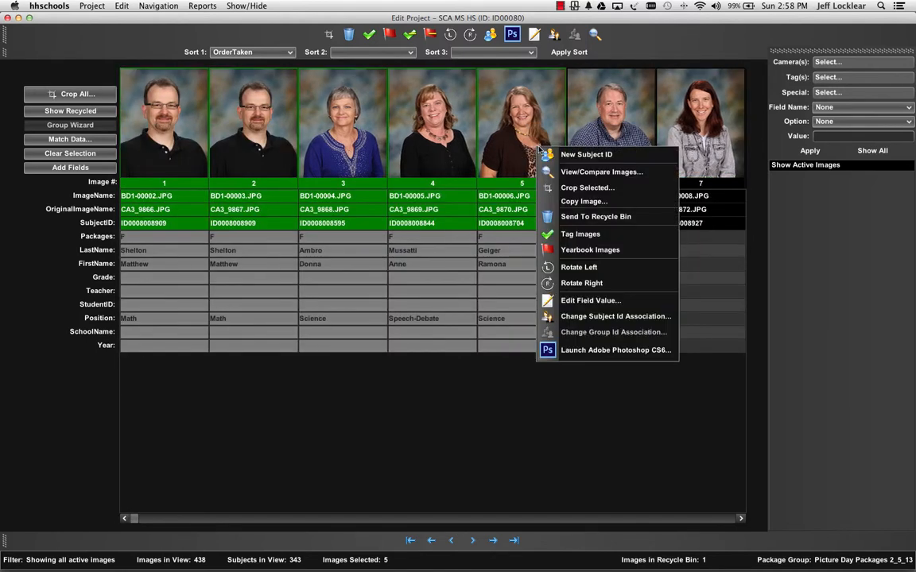
{"action": "left_click", "coordinate": [575, 301]}
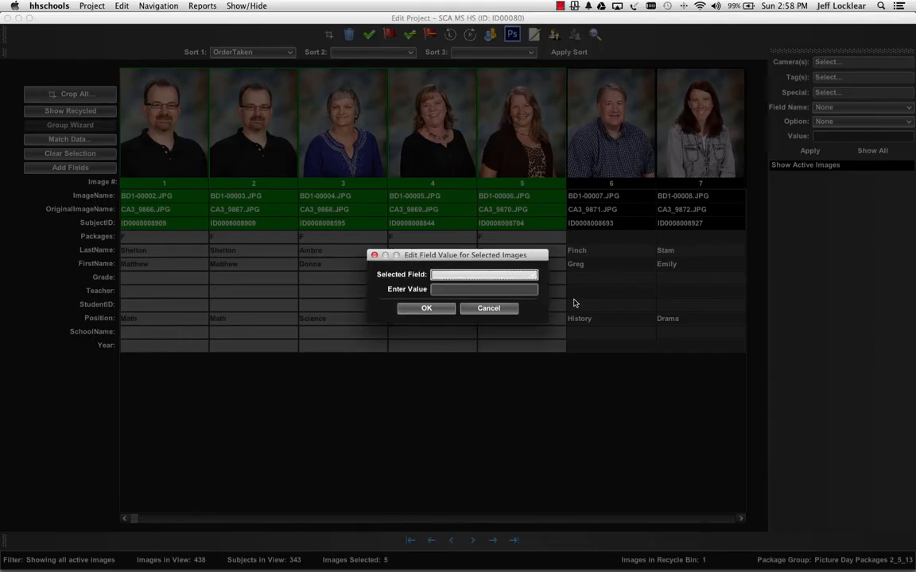
{"action": "left_click", "coordinate": [506, 276]}
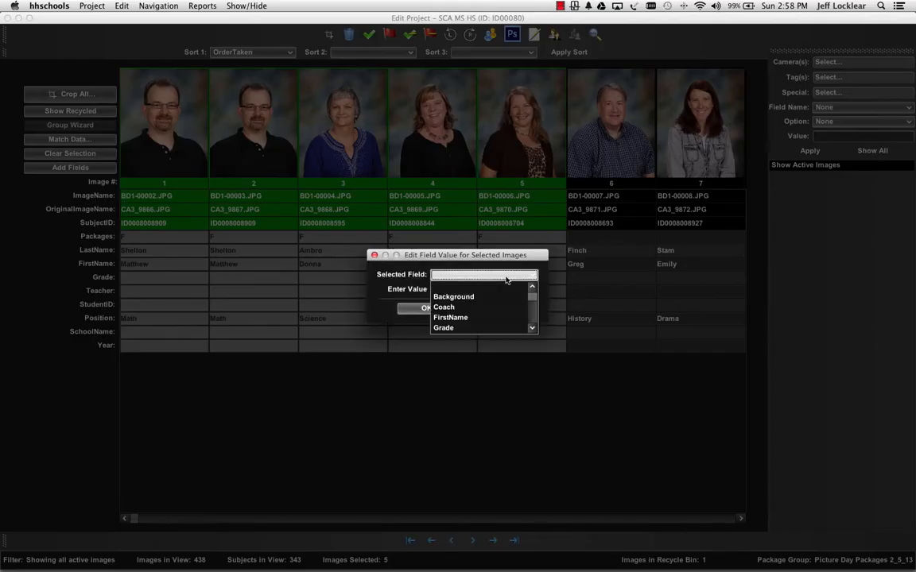
{"action": "key", "text": "p"}
{"action": "left_click", "coordinate": [503, 291]}
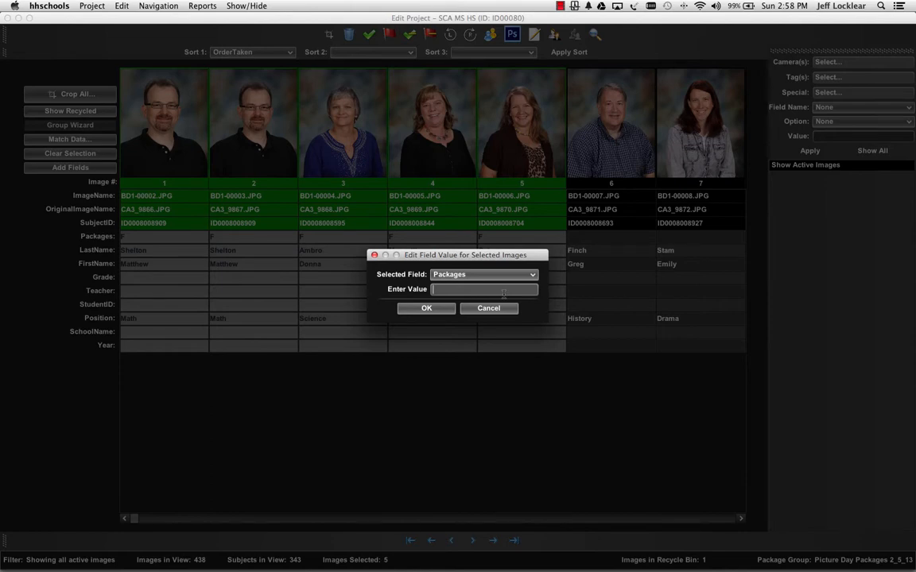
{"action": "type", "text": "A"}
{"action": "left_click", "coordinate": [446, 309]}
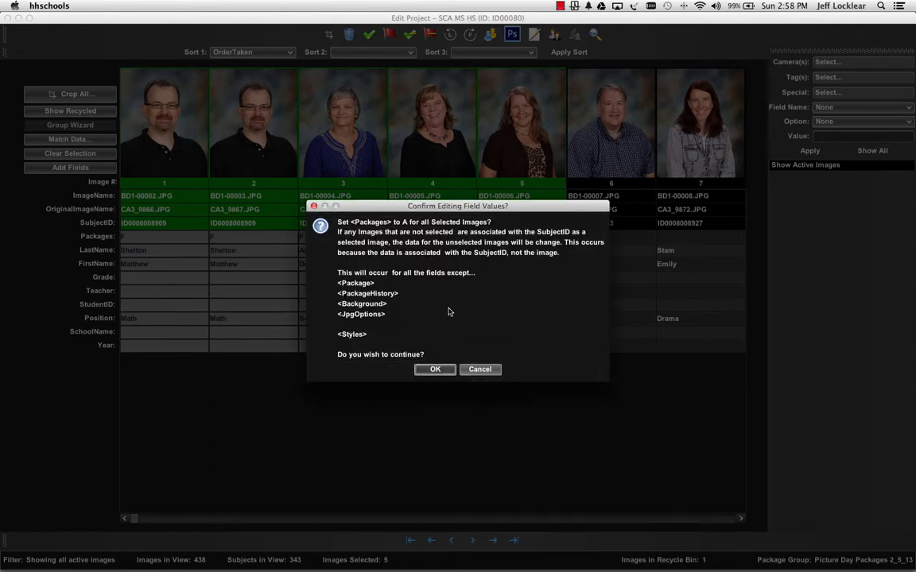
{"action": "left_click", "coordinate": [437, 370]}
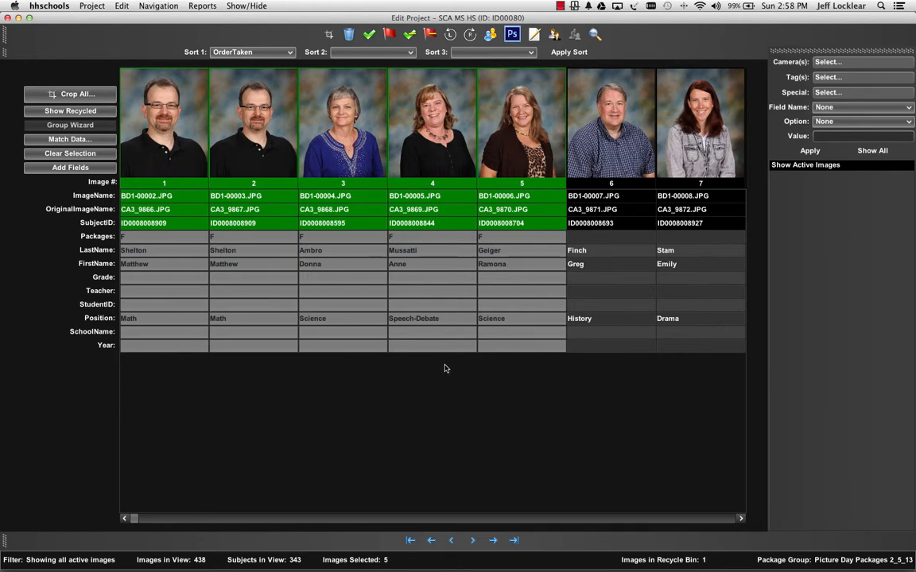
Select the images BD1-00007.JPG through BD1-00010.JPG, examine the field value editor for them, and cancel it
{"action": "left_click", "coordinate": [512, 157]}
{"action": "key", "text": "Right"}
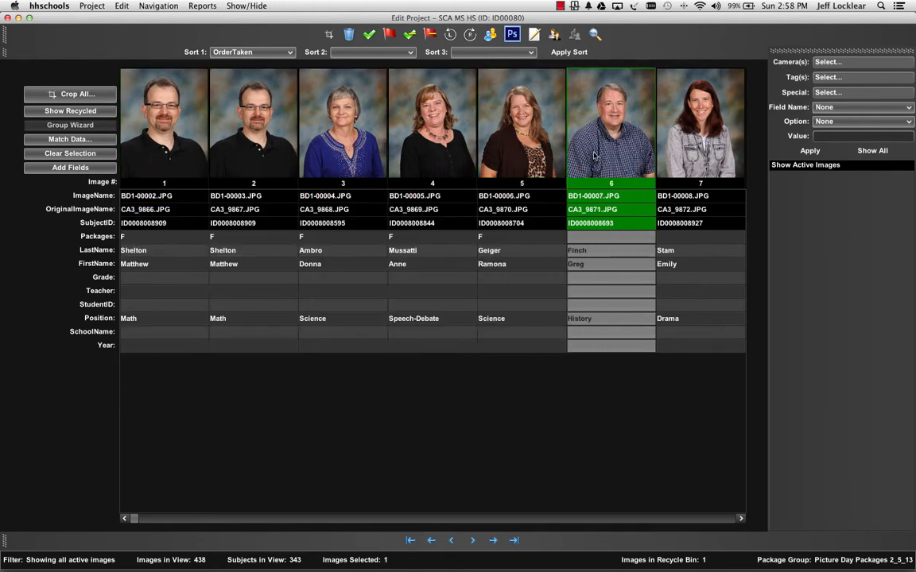
{"action": "left_click", "coordinate": [496, 136], "text": "shift"}
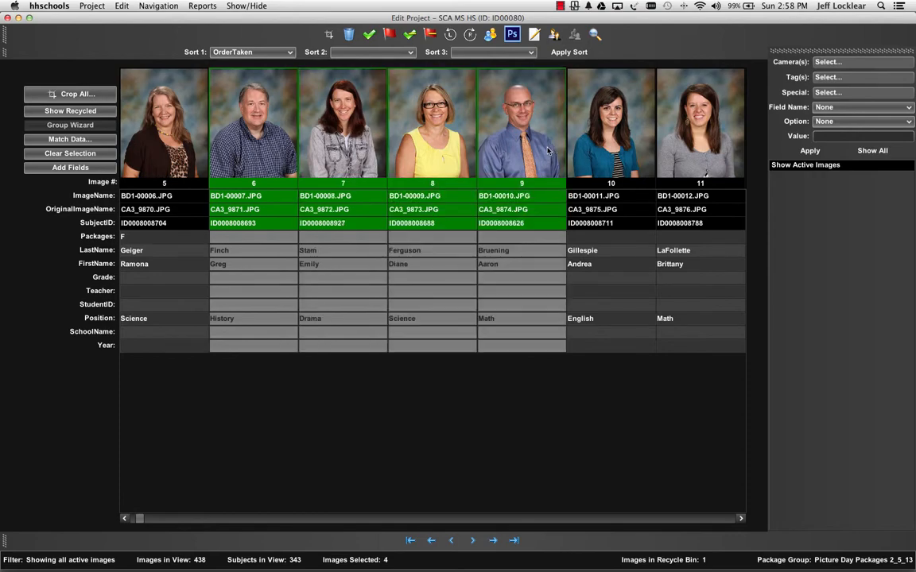
{"action": "left_click", "coordinate": [535, 36]}
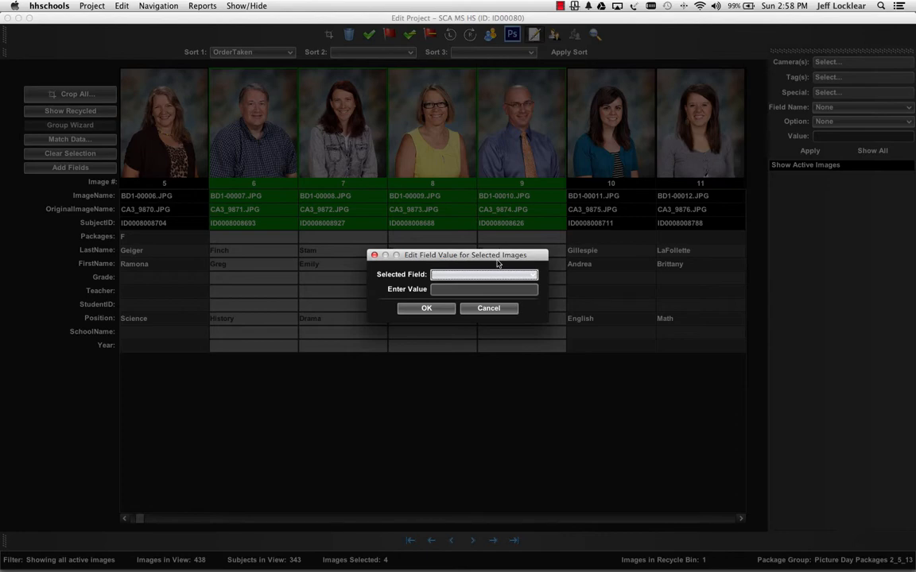
{"action": "left_click", "coordinate": [490, 310]}
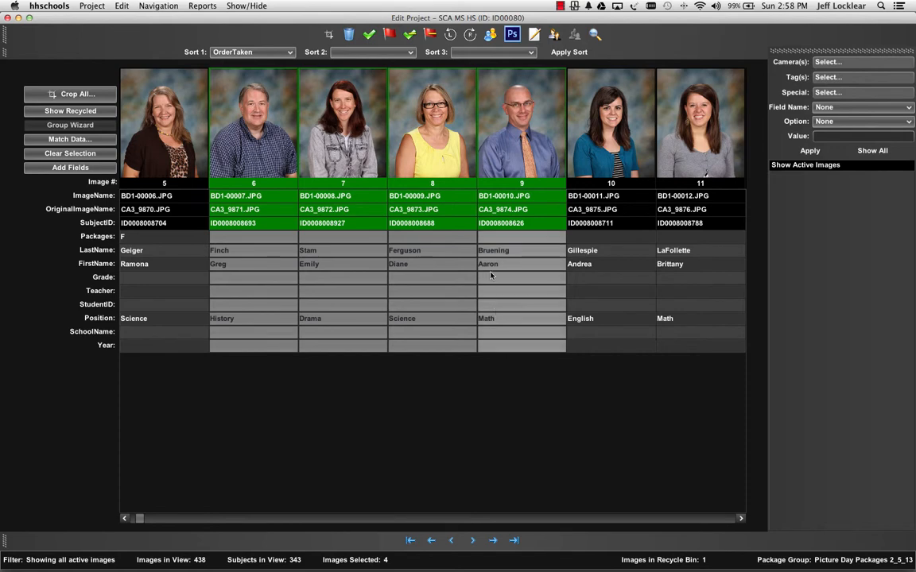
Step through the Packages field from BD1-00002.JPG forward to BD1-00008.JPG and back to BD1-00004.JPG
{"action": "scroll", "coordinate": [443, 248], "scroll_direction": "left", "scroll_amount": 4}
{"action": "left_click", "coordinate": [163, 156]}
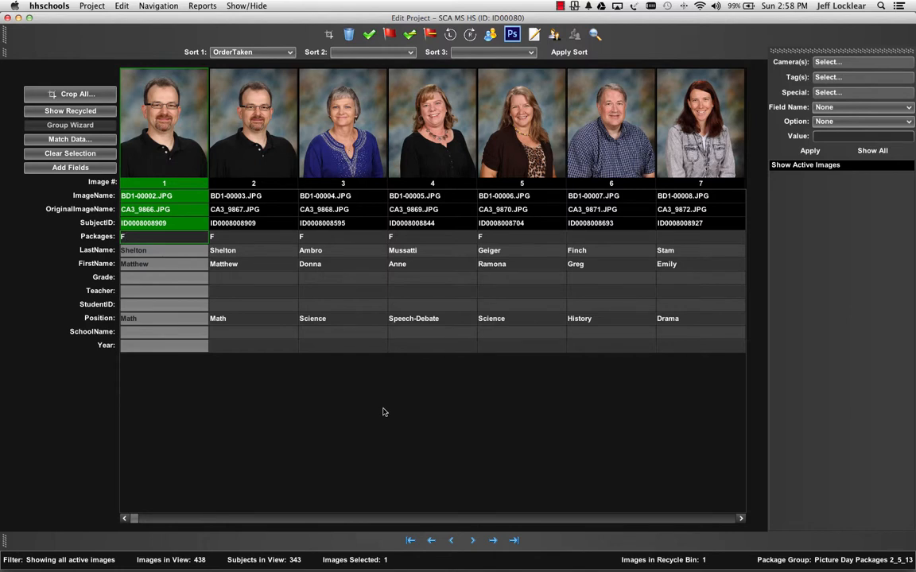
{"action": "key", "text": "Return"}
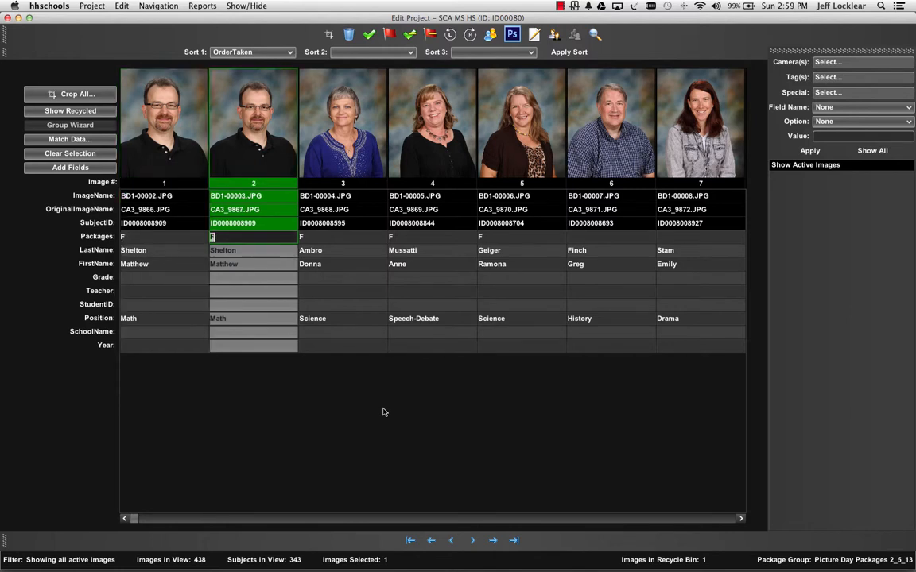
{"action": "key", "text": "Return"}
{"action": "key", "text": "Return"}
{"action": "key", "text": "Return"}
{"action": "key", "text": "Return"}
{"action": "key", "text": "Return"}
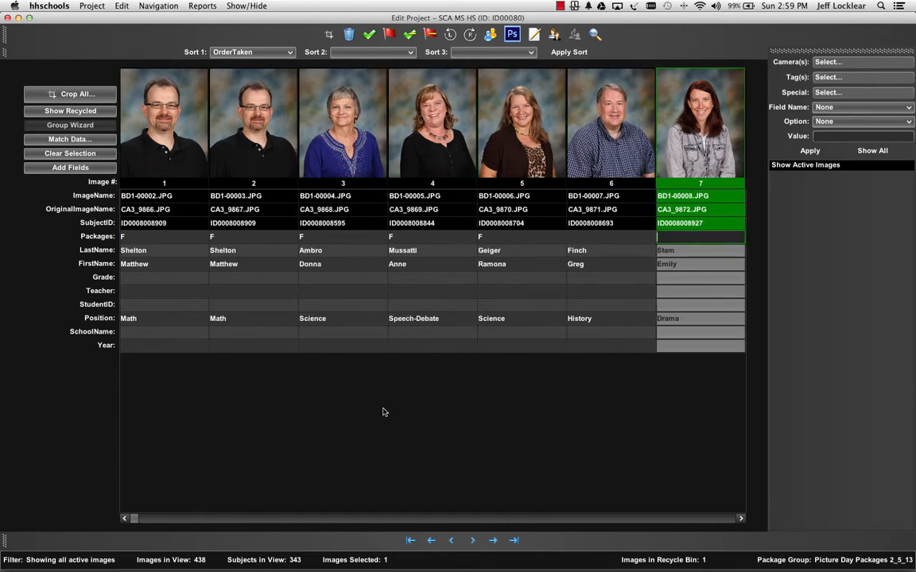
{"action": "key", "text": "shift+Return"}
{"action": "key", "text": "shift+Return"}
{"action": "key", "text": "shift+Return"}
{"action": "key", "text": "shift+Return"}
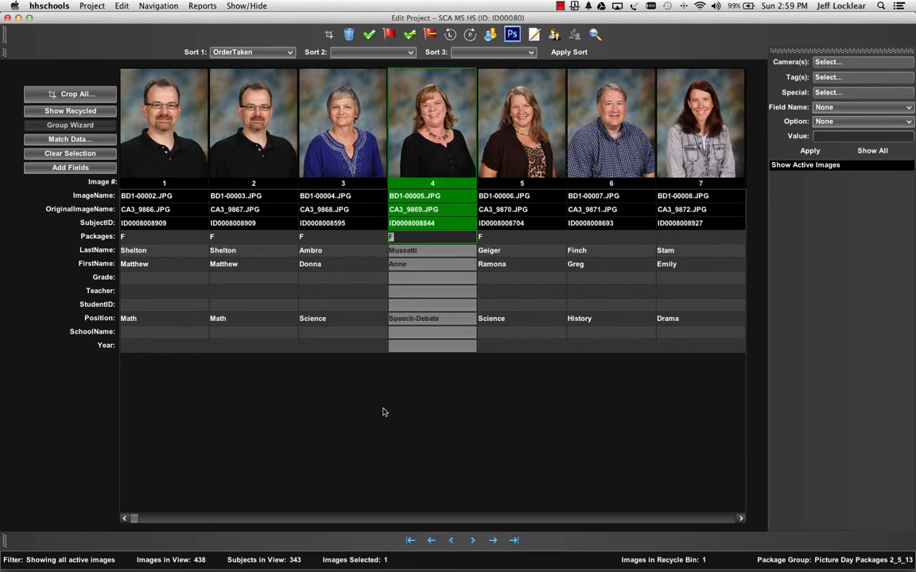
Move field by field through the data of BD1-00004.JPG and on to the Teacher field of BD1-00005.JPG
{"action": "key", "text": "Tab"}
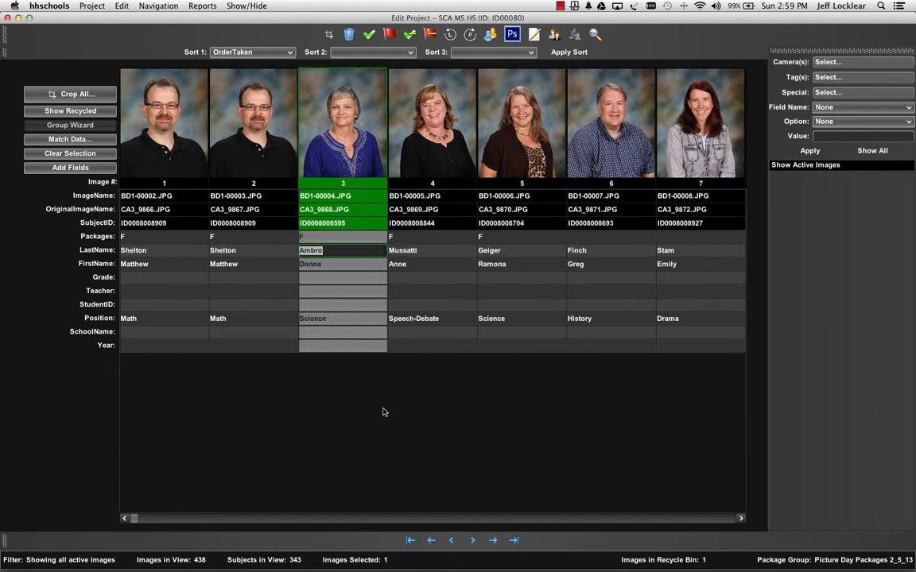
{"action": "key", "text": "Tab"}
{"action": "key", "text": "Tab"}
{"action": "key", "text": "Tab"}
{"action": "key", "text": "Tab"}
{"action": "key", "text": "Tab"}
{"action": "key", "text": "Tab"}
{"action": "key", "text": "Tab"}
{"action": "key", "text": "Tab"}
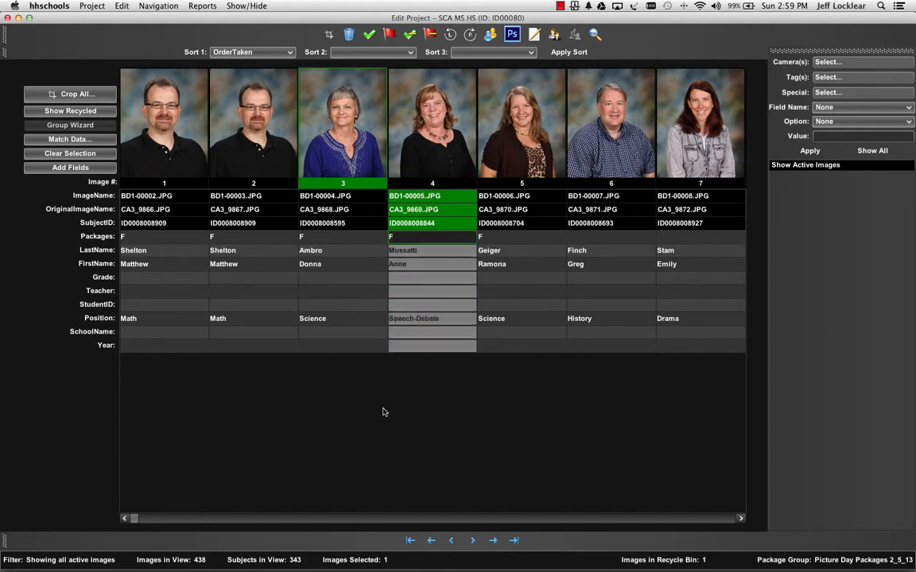
{"action": "key", "text": "Tab"}
{"action": "key", "text": "Tab"}
{"action": "key", "text": "Tab"}
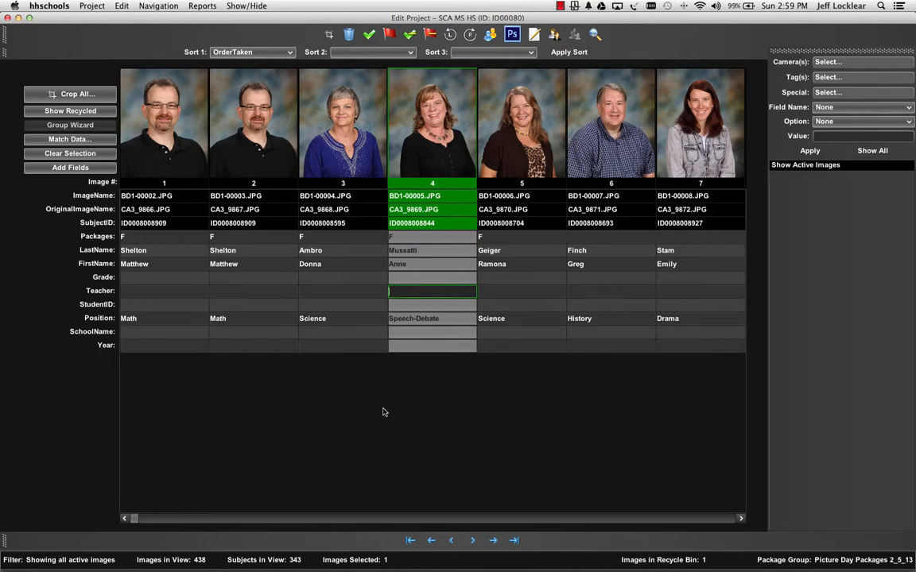
Step along the Teacher field to BD1-00014.JPG, go back to BD1-00008.JPG, and clear the image selection
{"action": "key", "text": "Return"}
{"action": "key", "text": "Return"}
{"action": "key", "text": "Return"}
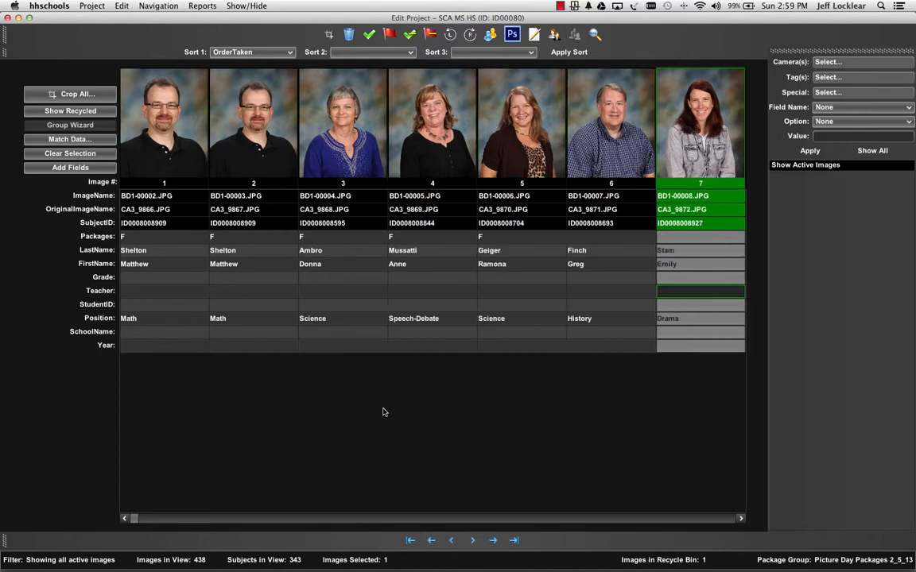
{"action": "key", "text": "Return"}
{"action": "key", "text": "Return"}
{"action": "key", "text": "Return"}
{"action": "key", "text": "Return"}
{"action": "key", "text": "Return"}
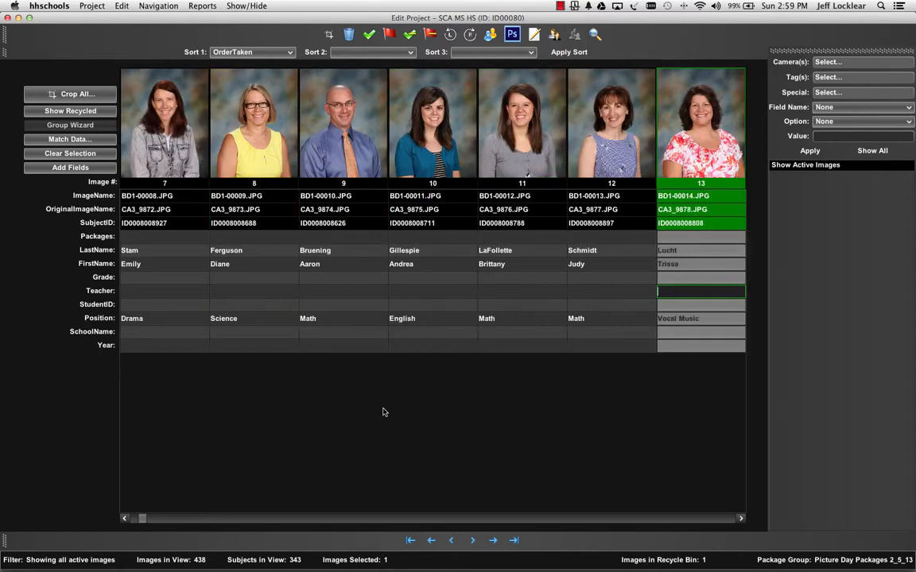
{"action": "key", "text": "Left"}
{"action": "key", "text": "Left"}
{"action": "key", "text": "Left"}
{"action": "key", "text": "Left"}
{"action": "key", "text": "Left"}
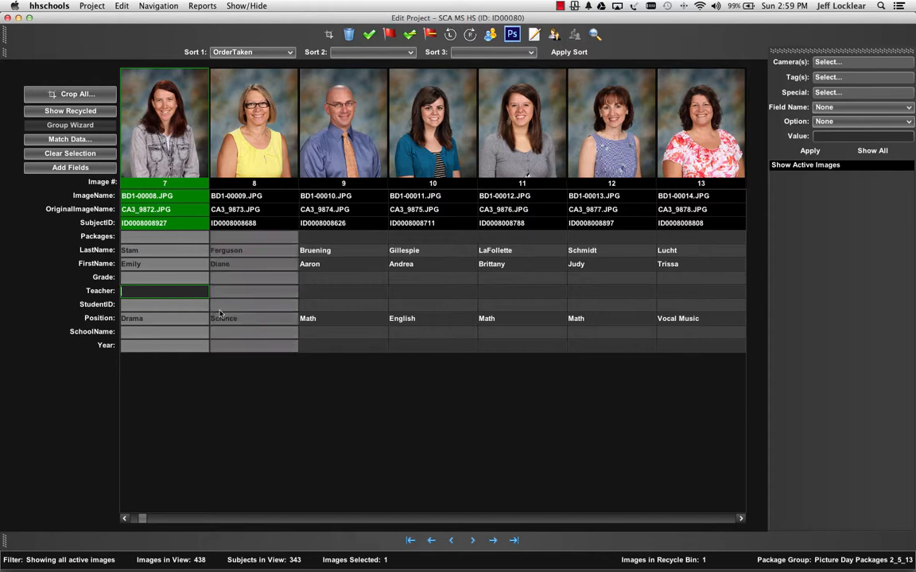
{"action": "left_click", "coordinate": [91, 152]}
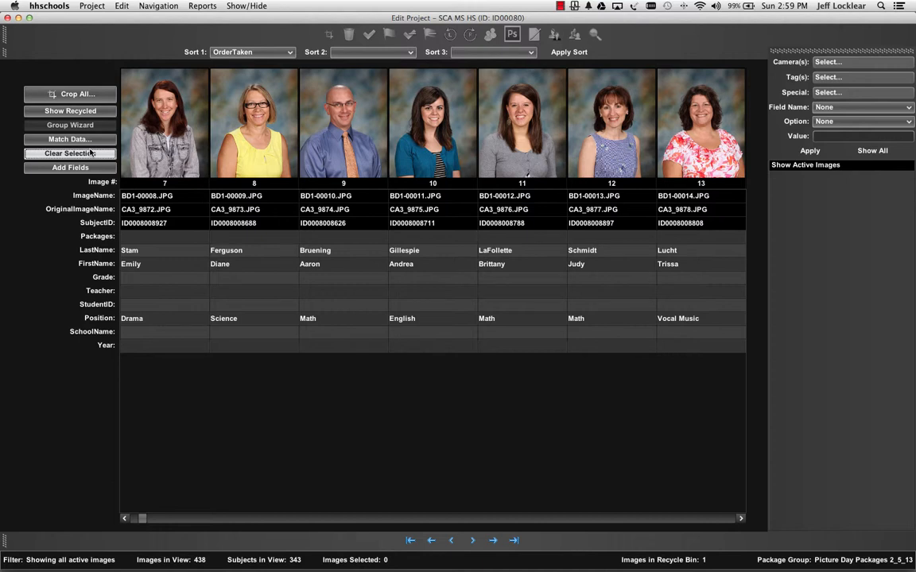
Hide the Navigation, Image Actions, Sort and Filter toolbars
{"action": "left_click", "coordinate": [243, 6]}
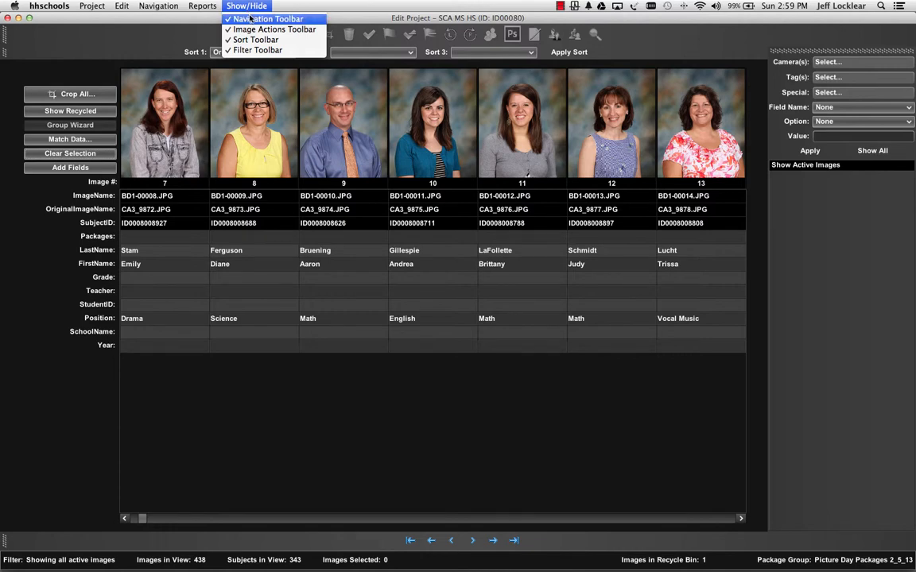
{"action": "left_click", "coordinate": [250, 17]}
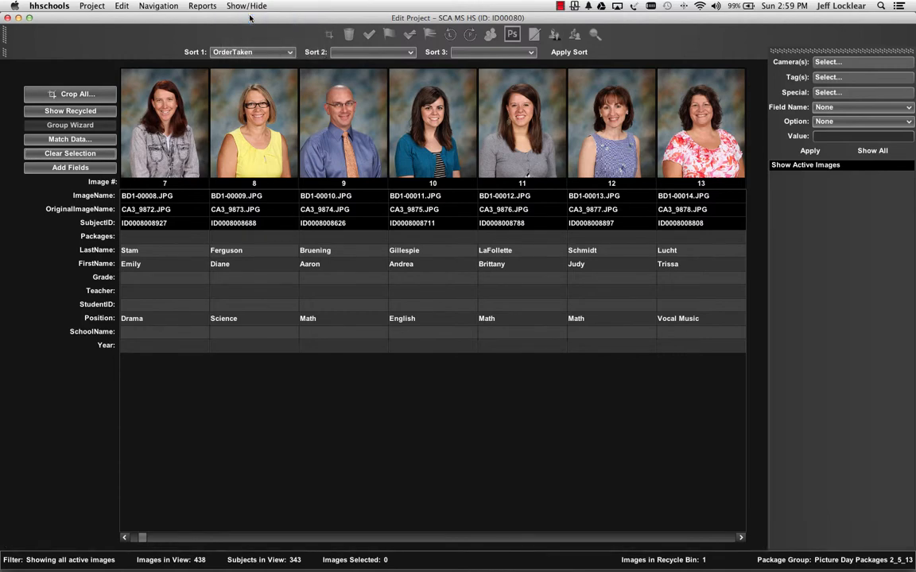
{"action": "left_click", "coordinate": [230, 6]}
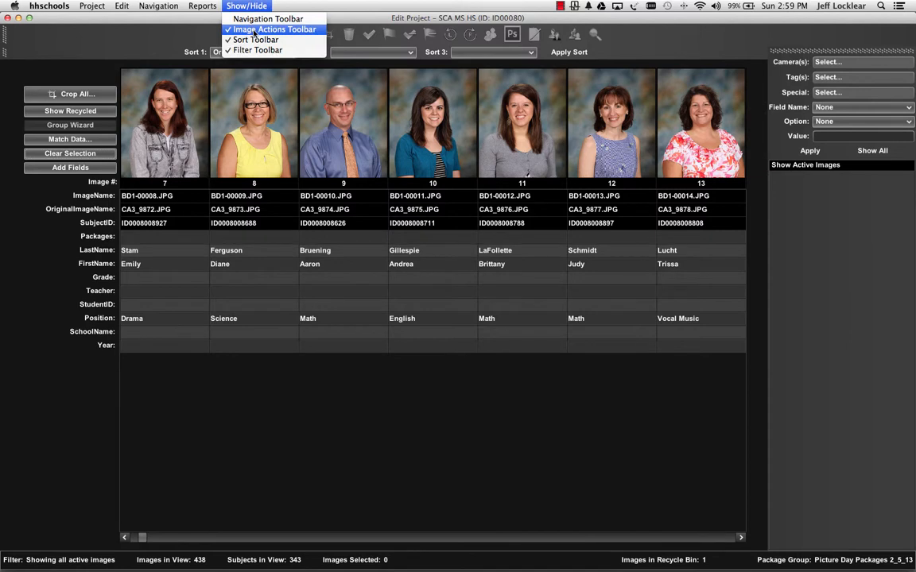
{"action": "left_click", "coordinate": [253, 30]}
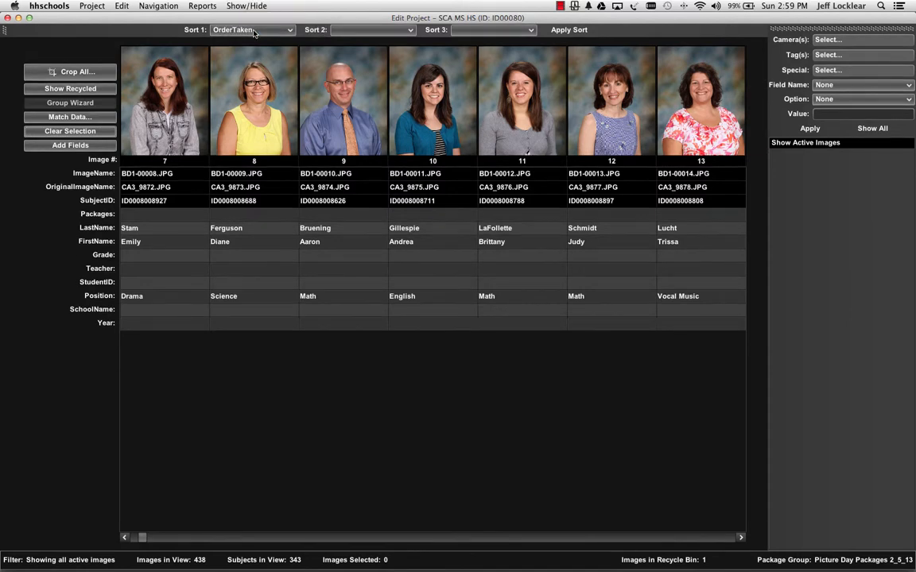
{"action": "left_click", "coordinate": [229, 6]}
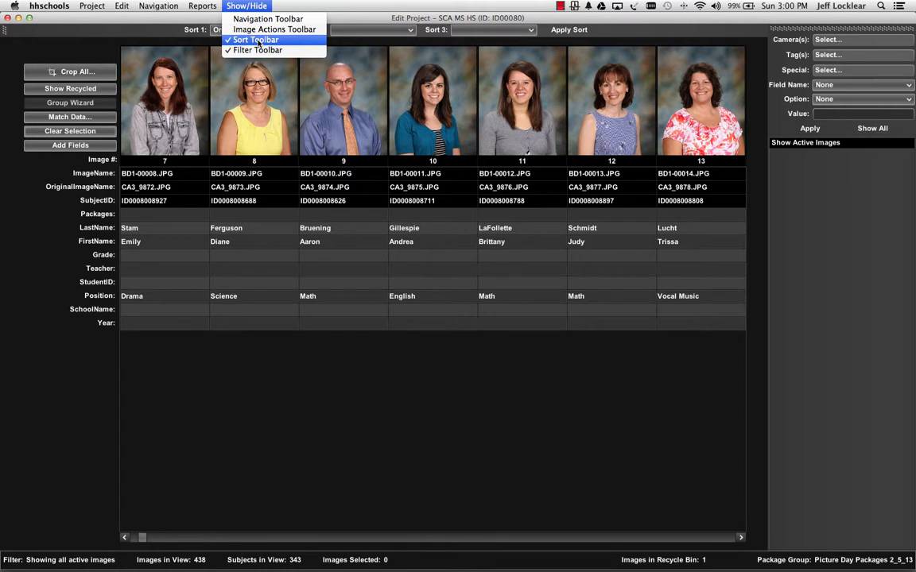
{"action": "left_click", "coordinate": [257, 43]}
{"action": "left_click", "coordinate": [253, 7]}
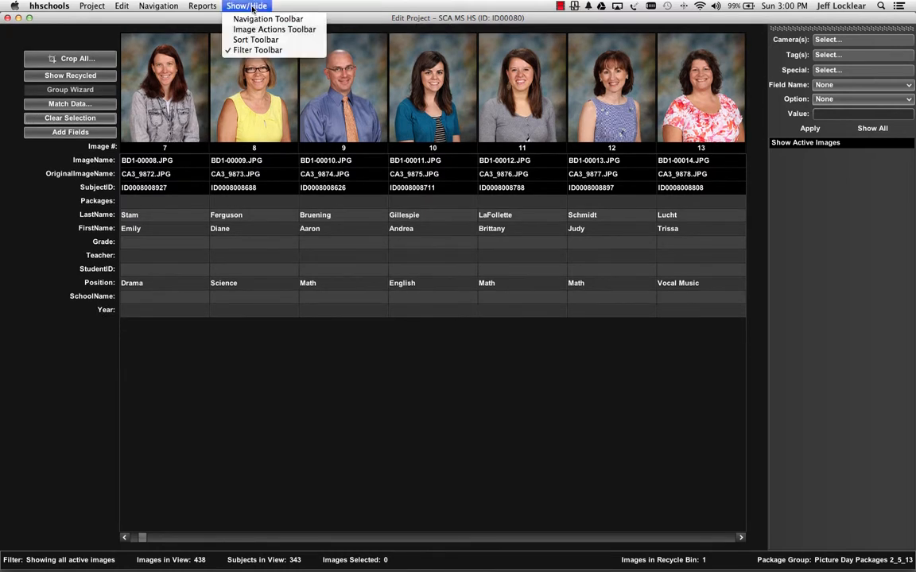
{"action": "left_click", "coordinate": [263, 51]}
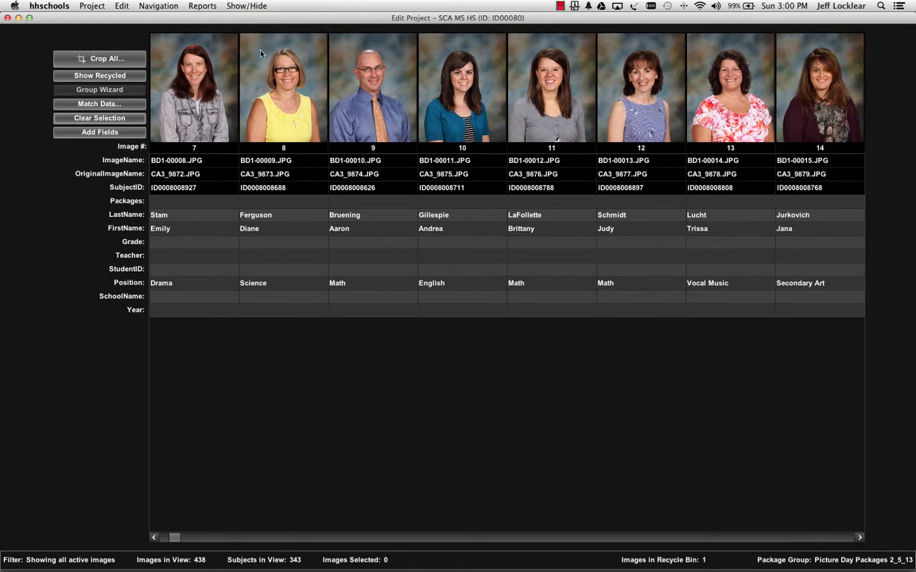
Show the Filter, Sort, Image Actions and Navigation toolbars again
{"action": "left_click", "coordinate": [239, 6]}
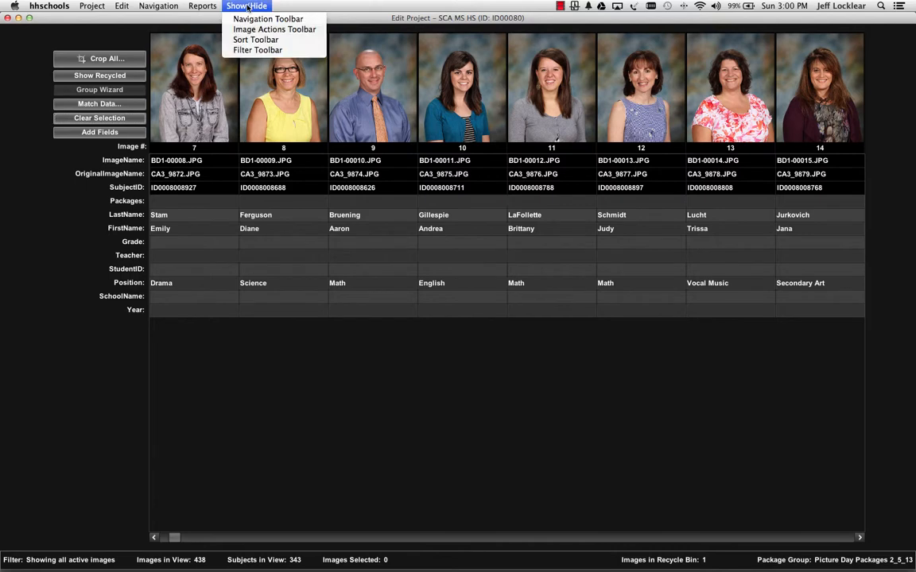
{"action": "left_click", "coordinate": [254, 51]}
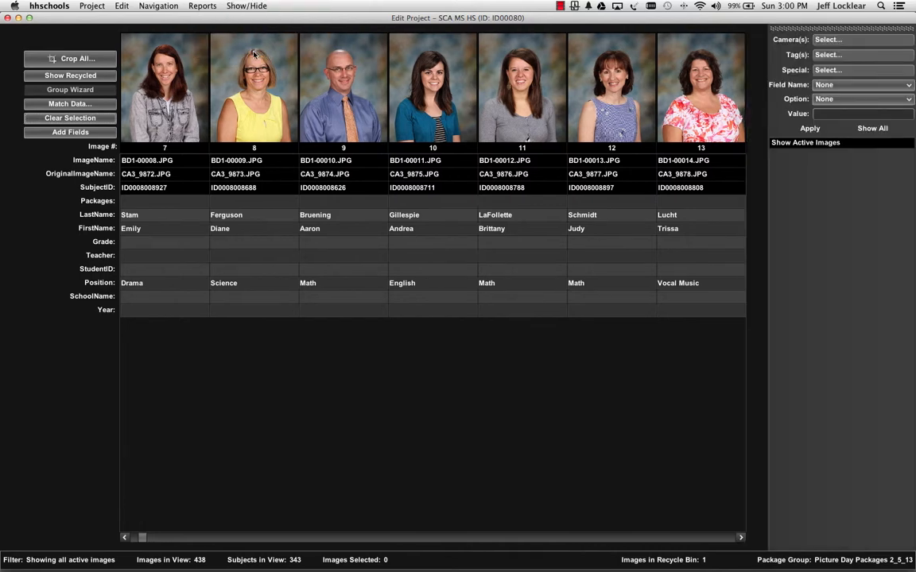
{"action": "left_click", "coordinate": [251, 7]}
{"action": "left_click", "coordinate": [255, 40]}
{"action": "left_click", "coordinate": [246, 6]}
{"action": "left_click", "coordinate": [263, 29]}
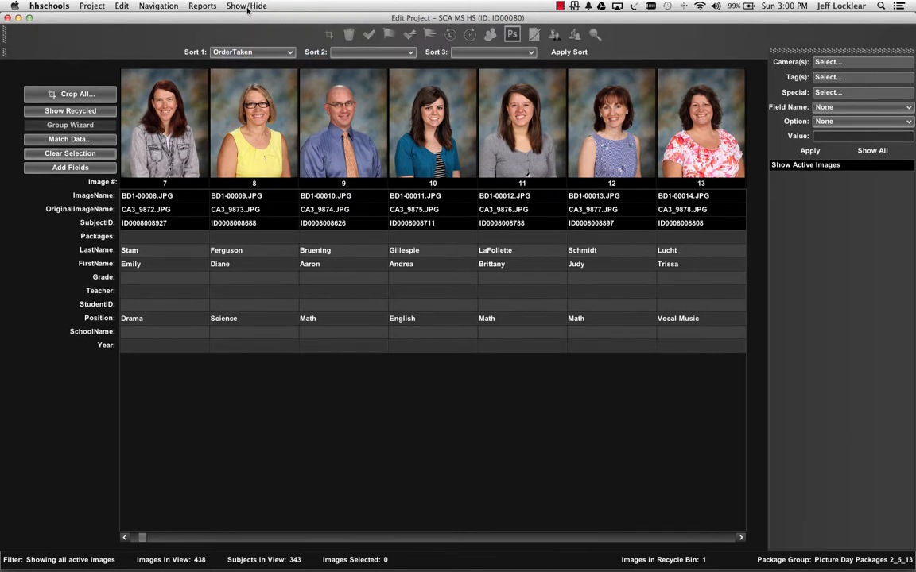
{"action": "left_click", "coordinate": [240, 7]}
{"action": "left_click", "coordinate": [250, 18]}
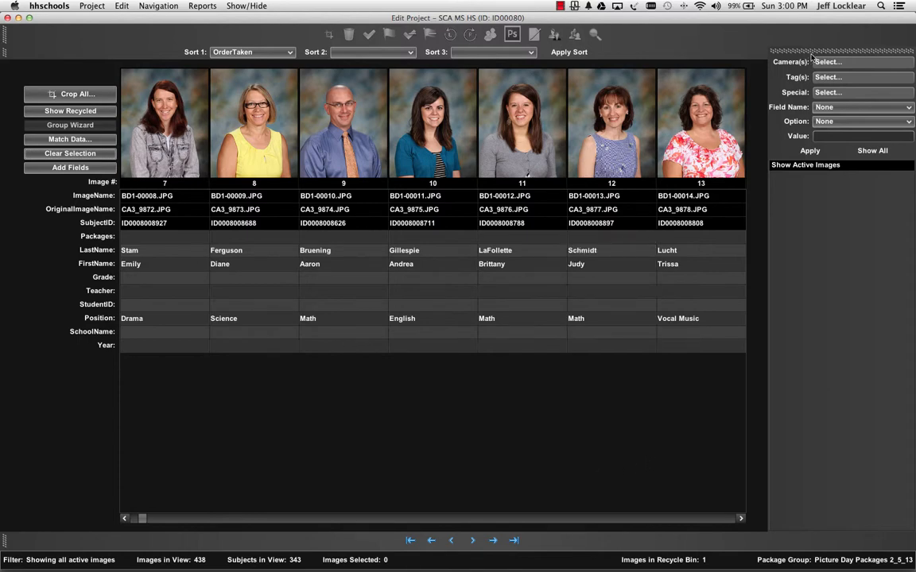
Undock the Filter toolbar and float it over the empty area below the image data
{"action": "left_click_drag", "start_coordinate": [812, 51], "coordinate": [281, 429]}
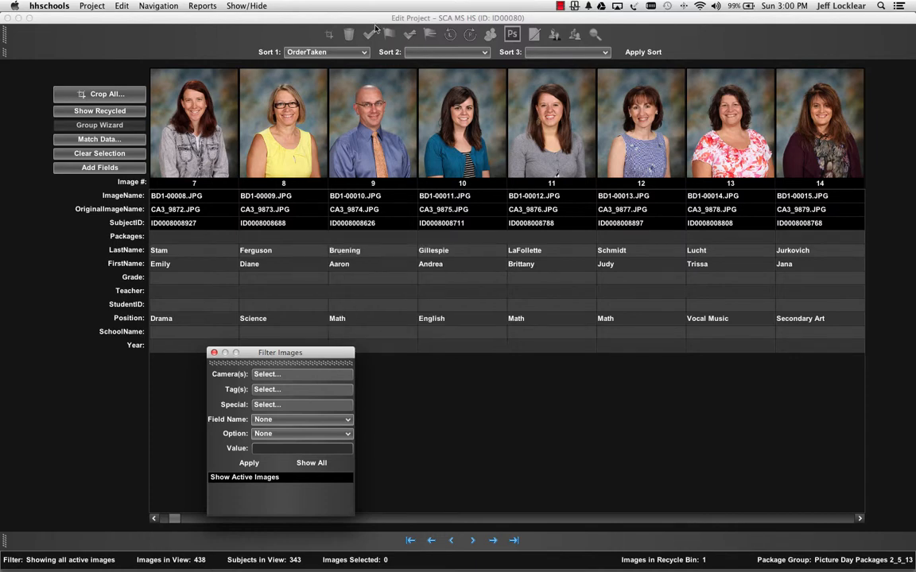
Undock the Image Actions toolbar, float it beside the floating Filter toolbar, and select image BD1-00012.JPG
{"action": "left_click_drag", "start_coordinate": [4, 34], "coordinate": [507, 388]}
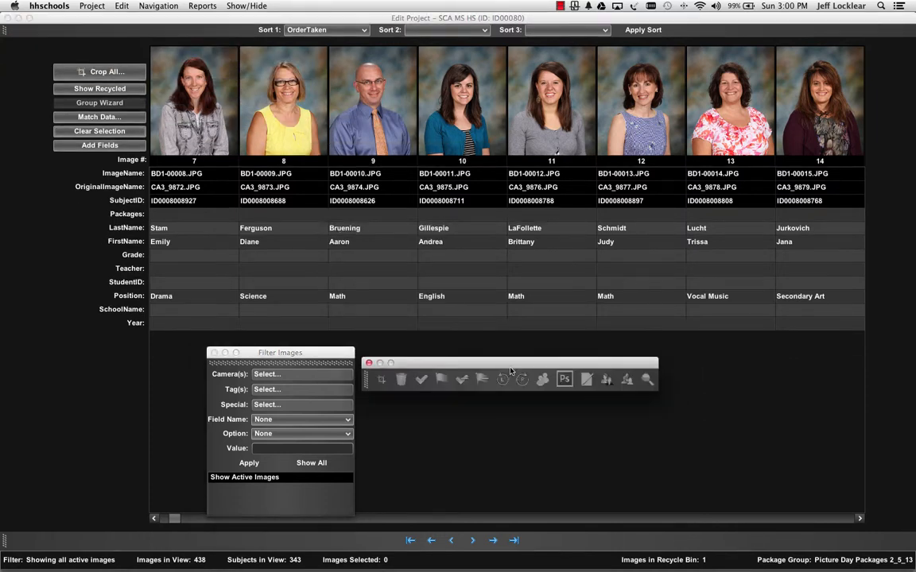
{"action": "left_click", "coordinate": [510, 187]}
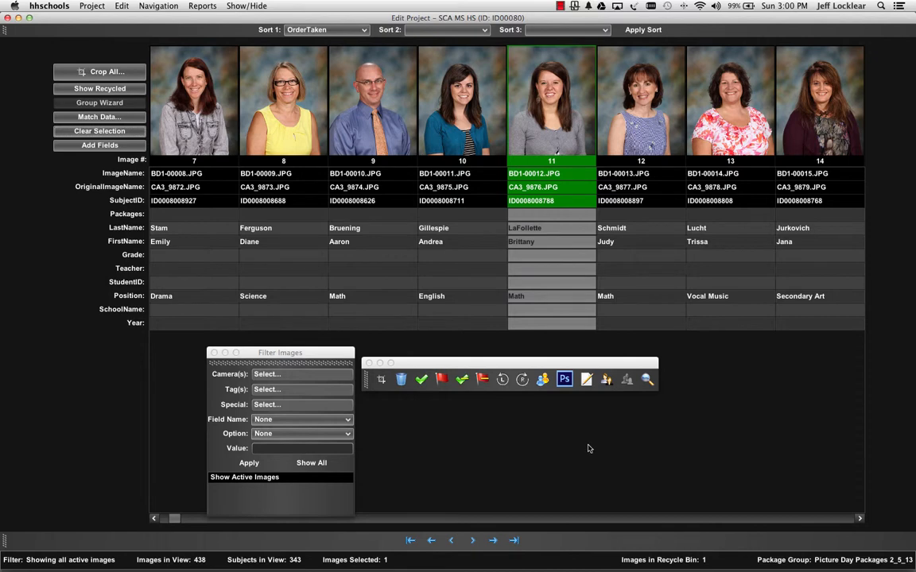
Dock the floating Filter toolbar vertically along the right side of the image data
{"action": "left_click", "coordinate": [298, 365]}
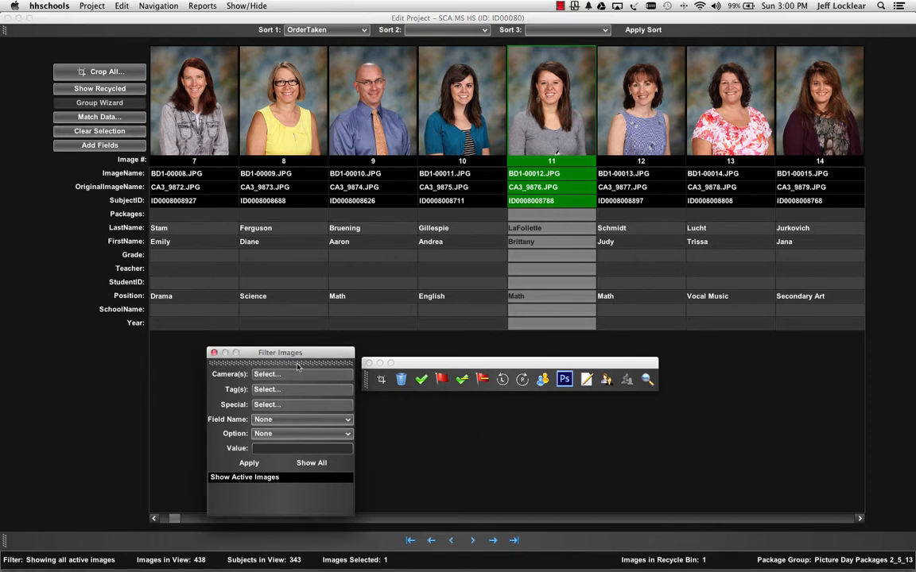
{"action": "left_click_drag", "start_coordinate": [298, 366], "coordinate": [849, 376]}
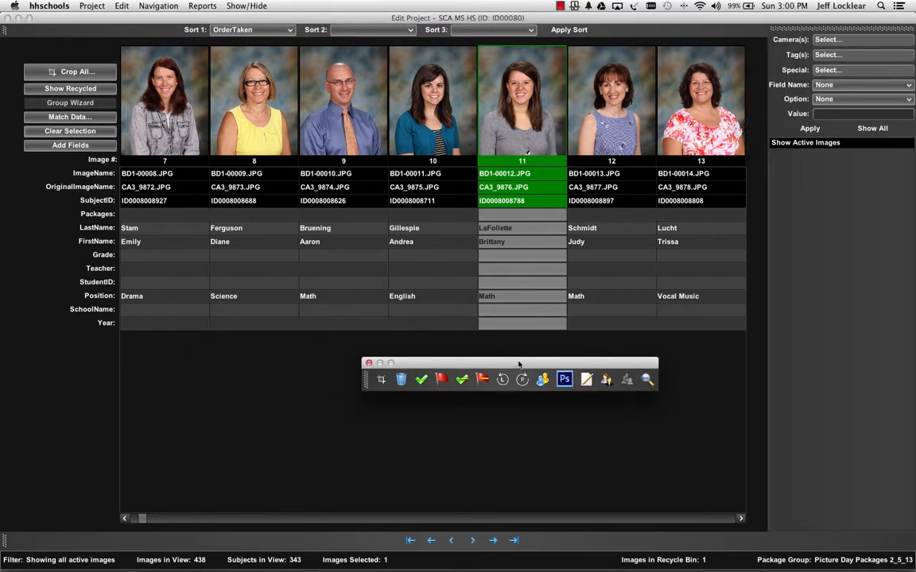
Dock the Image Actions toolbar back above the Sort toolbar and clear the image selection
{"action": "left_click_drag", "start_coordinate": [368, 379], "coordinate": [340, 30]}
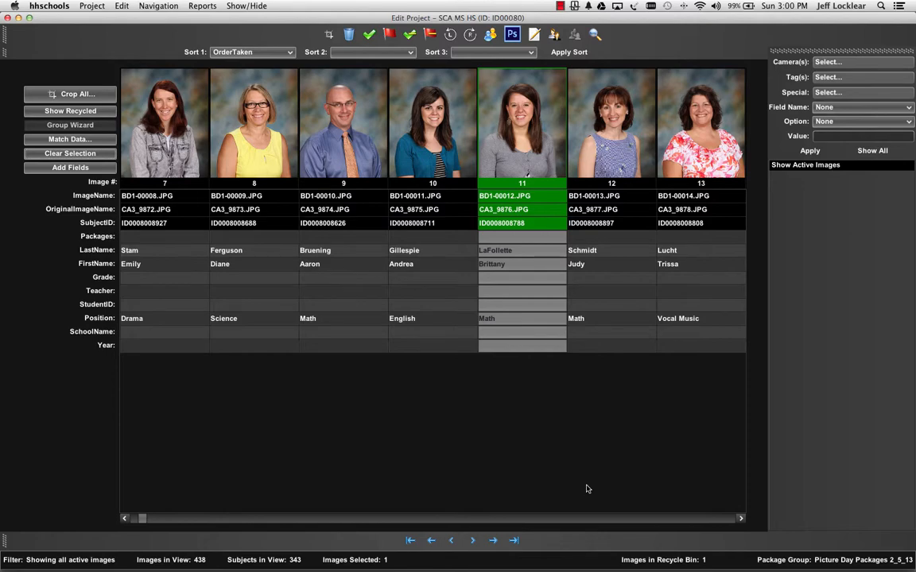
{"action": "left_click", "coordinate": [70, 154]}
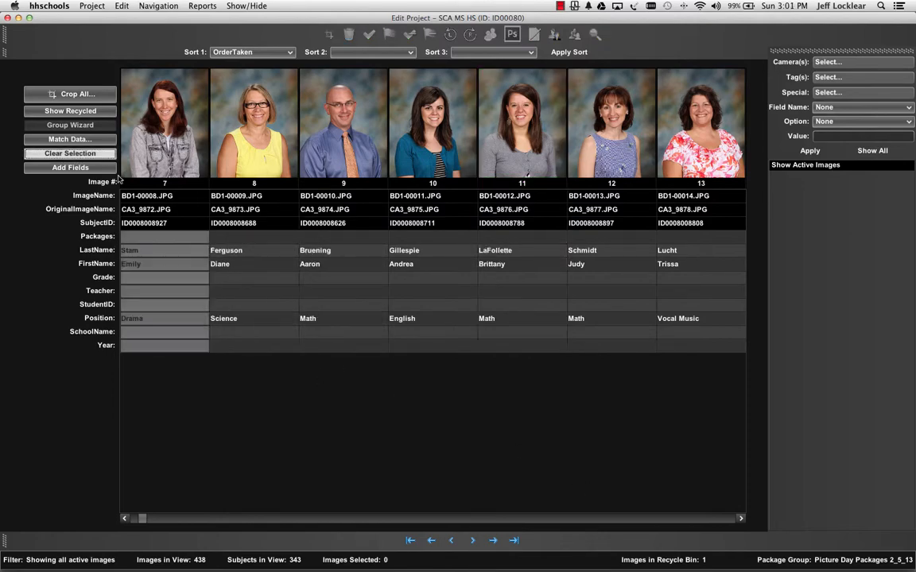